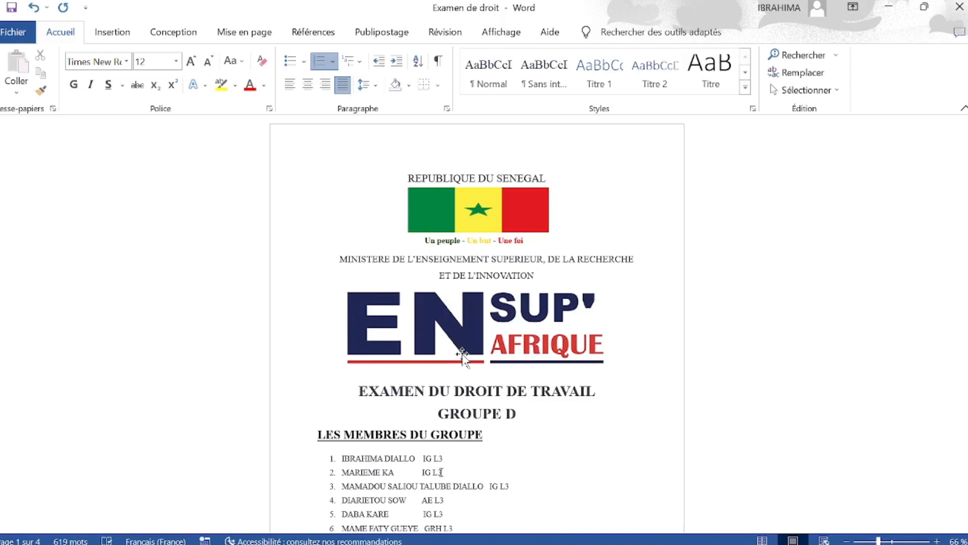
# Examine the existing page numbering on the cover page and the Introduction page of the exam document
pyautogui.scroll(-3, 462, 355)
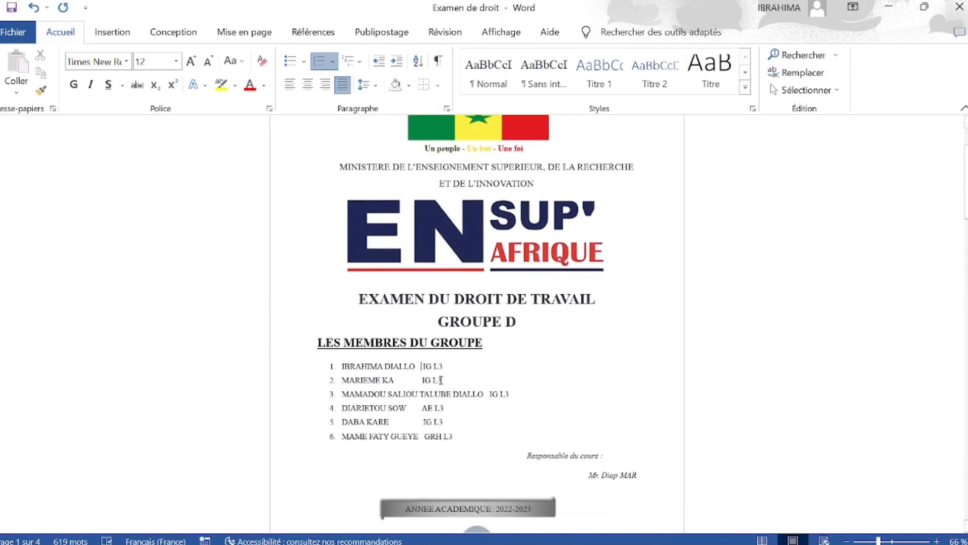
pyautogui.scroll(-6, 440, 380)
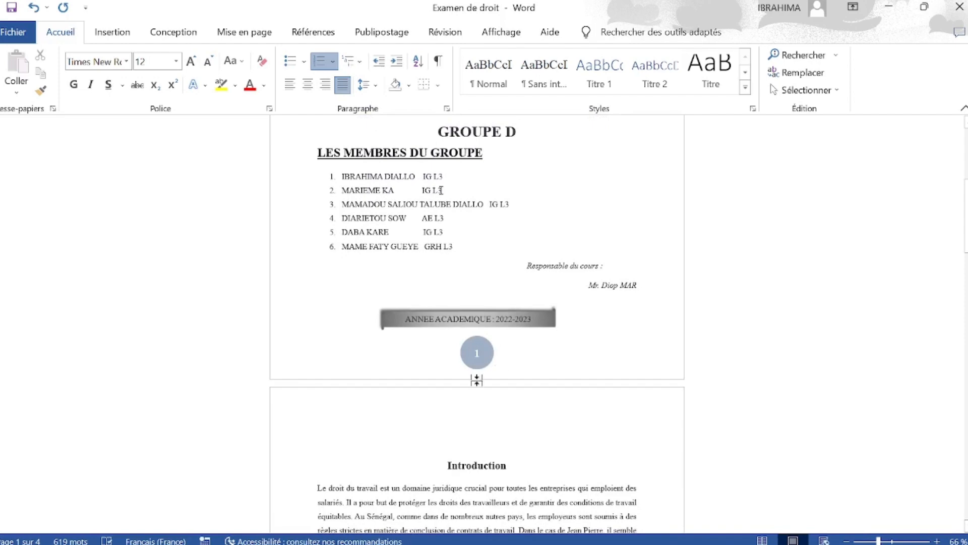
pyautogui.scroll(-10, 440, 190)
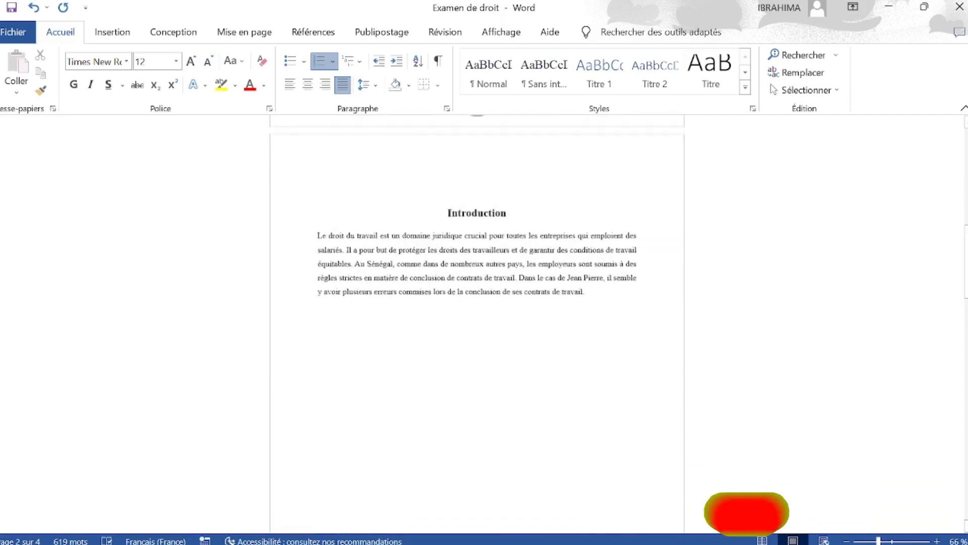
pyautogui.scroll(10, 440, 204)
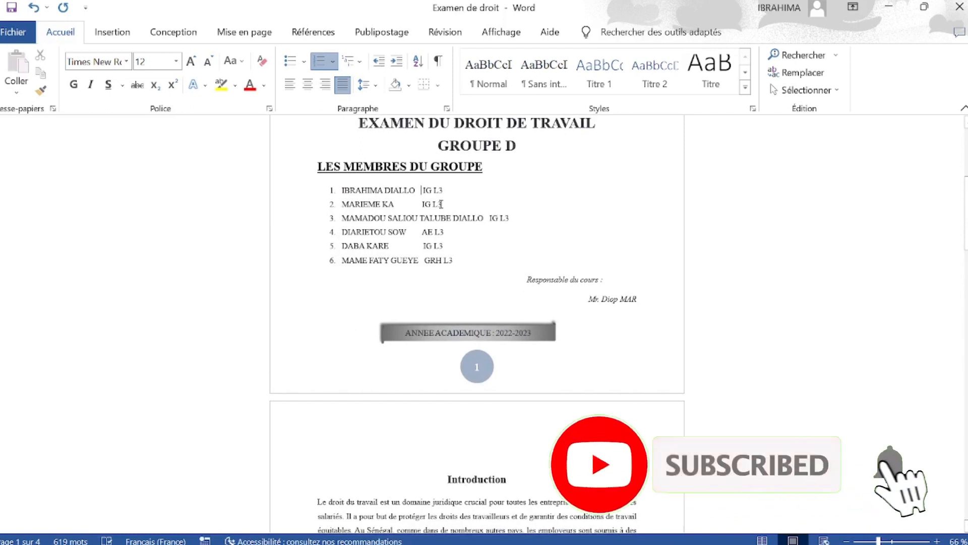
pyautogui.scroll(-2, 440, 203)
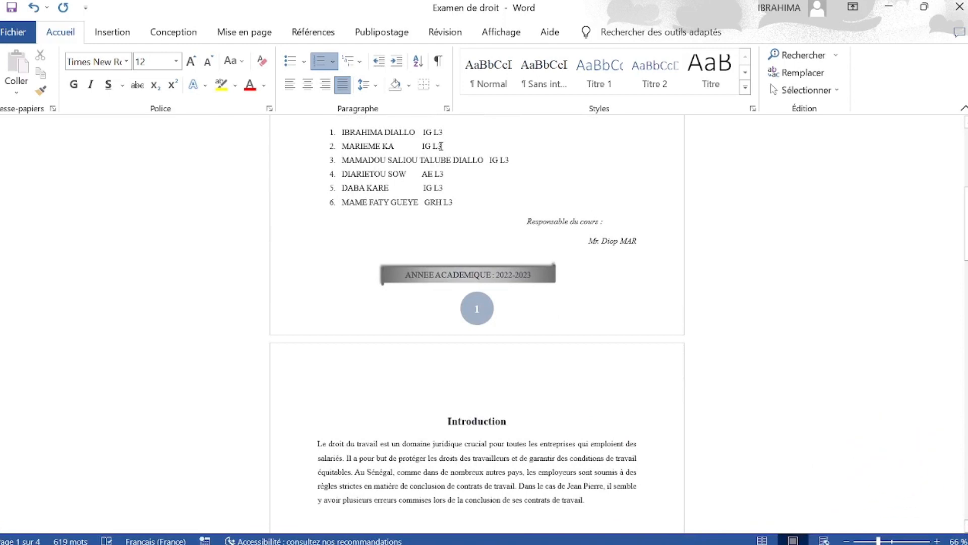
pyautogui.scroll(-3, 441, 146)
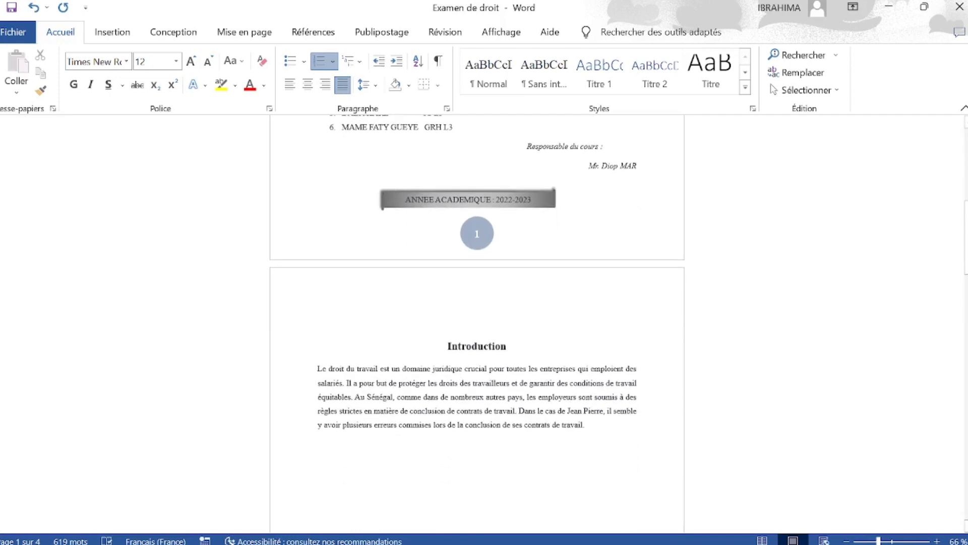
pyautogui.click(442, 347)
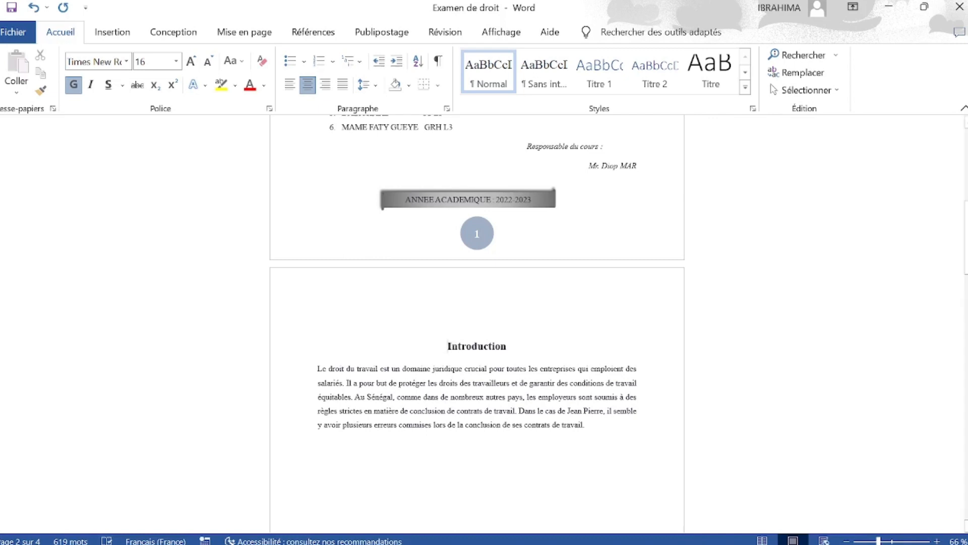
pyautogui.scroll(-8, 477, 323)
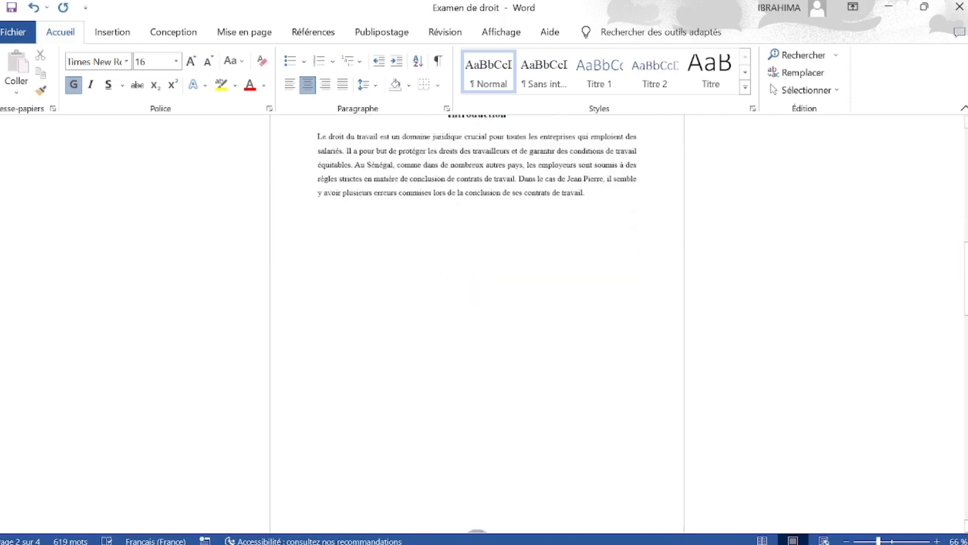
pyautogui.scroll(4, 477, 323)
pyautogui.scroll(4, 476, 323)
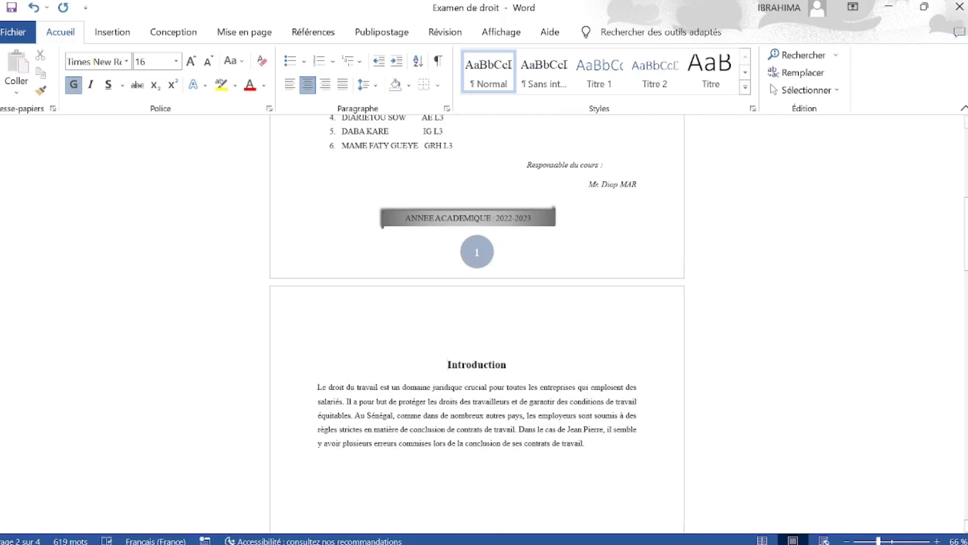
pyautogui.scroll(-2, 476, 323)
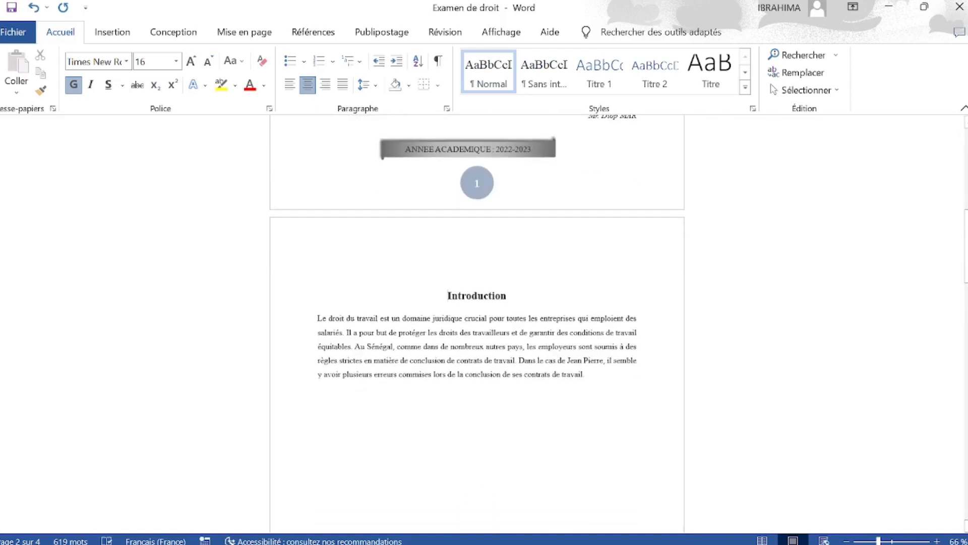
pyautogui.scroll(-3, 477, 322)
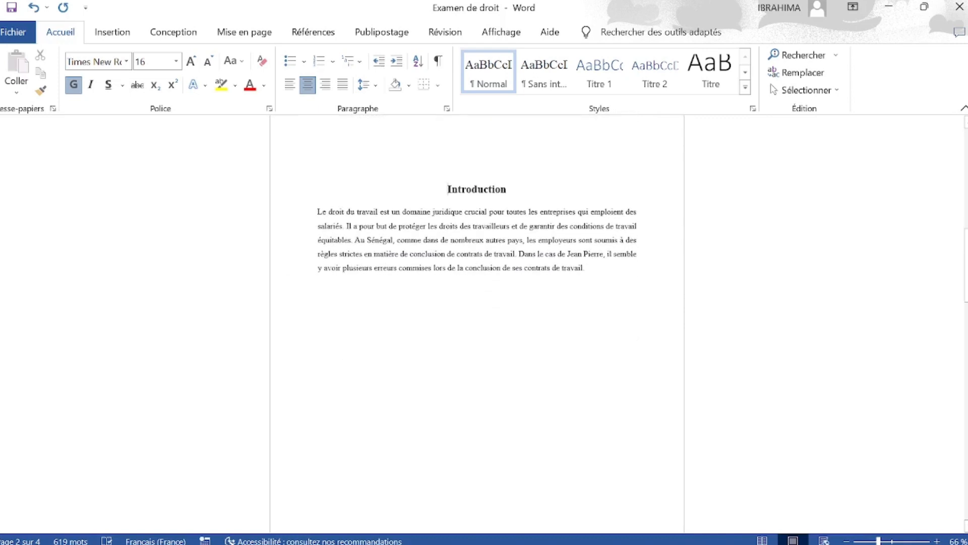
pyautogui.scroll(-3, 476, 323)
pyautogui.scroll(8, 476, 323)
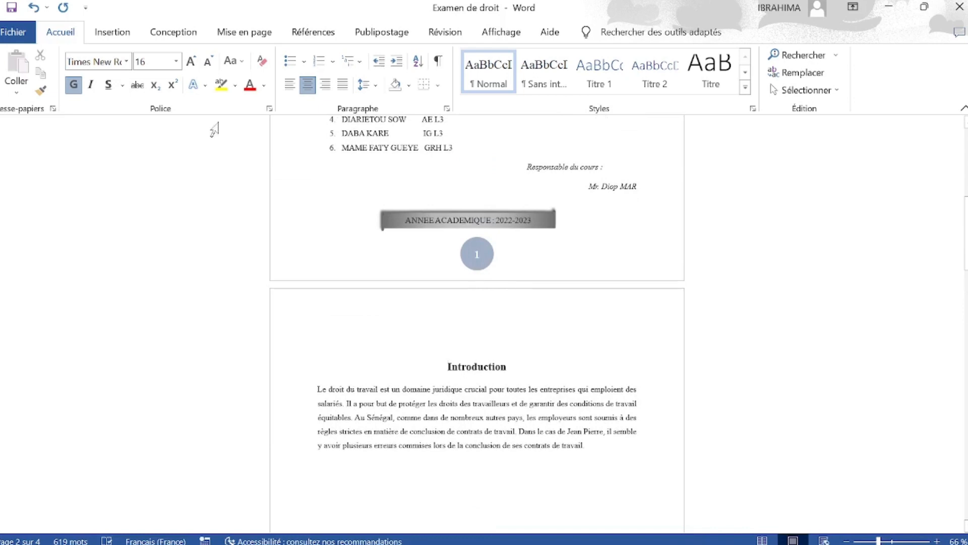
# Remove all existing page numbers from the document
pyautogui.click(108, 32)
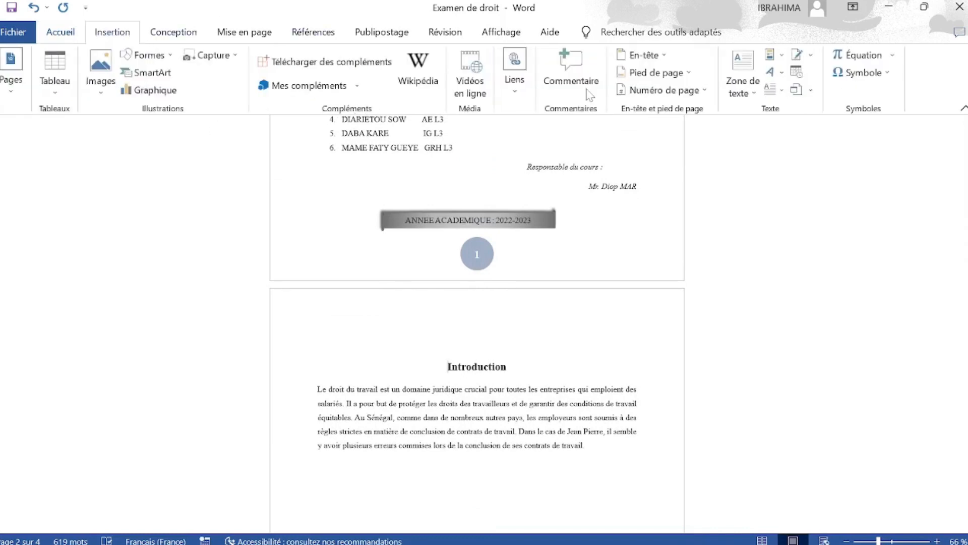
pyautogui.click(680, 90)
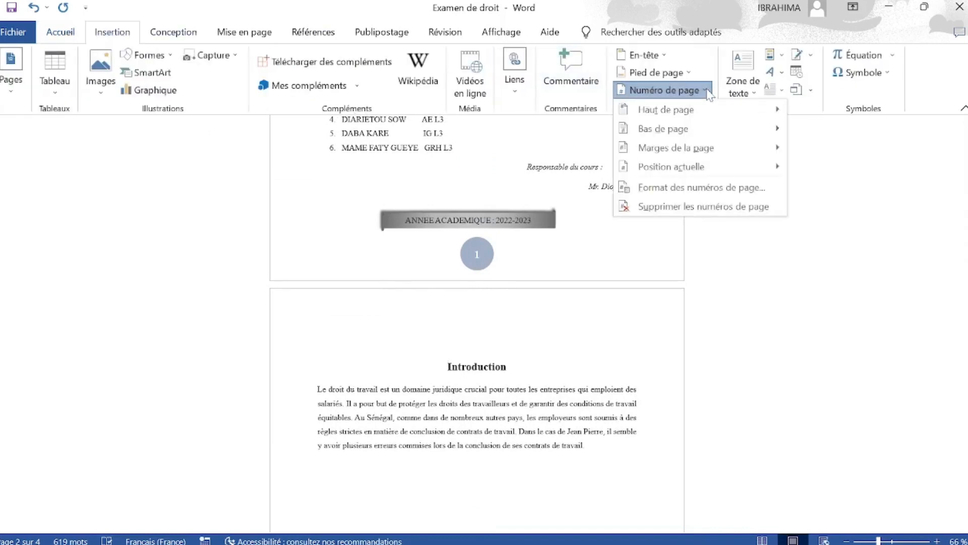
pyautogui.click(671, 206)
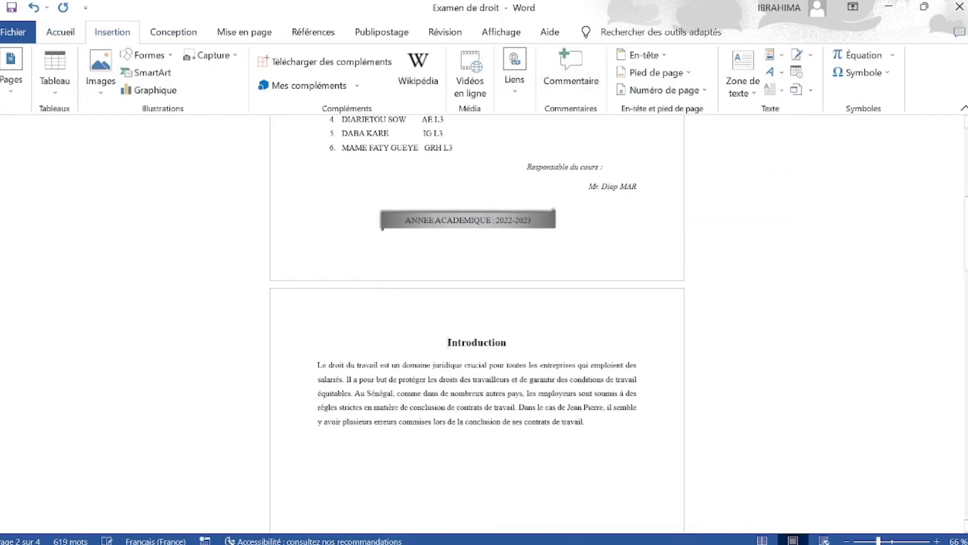
pyautogui.scroll(-15, 476, 322)
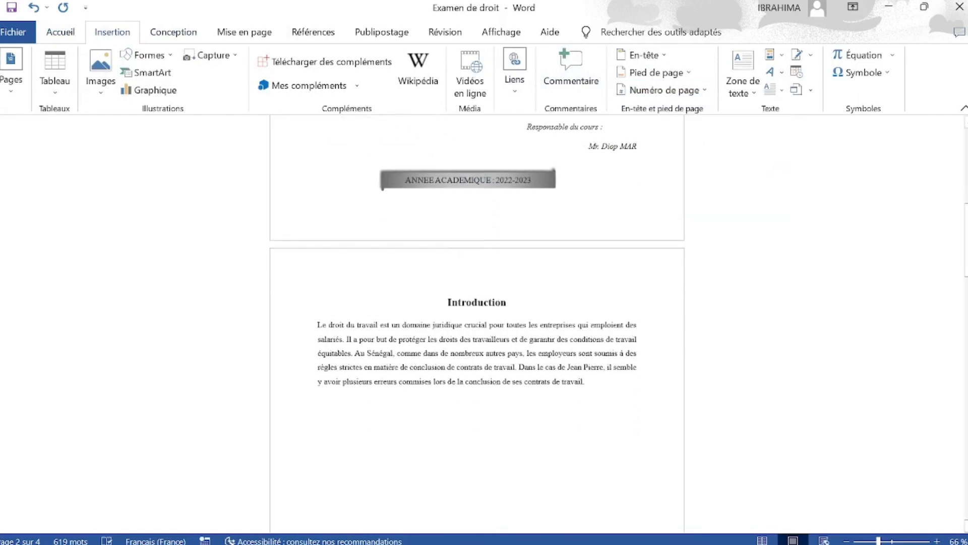
pyautogui.scroll(10, 476, 322)
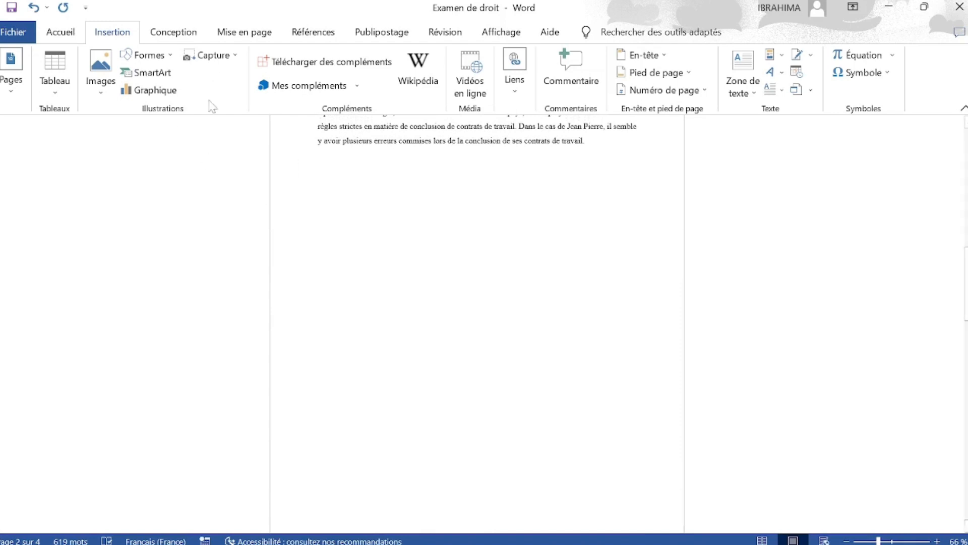
# Insert a next-page section break (Page suivante) at the end of the cover page, below the academic year banner
pyautogui.click(246, 34)
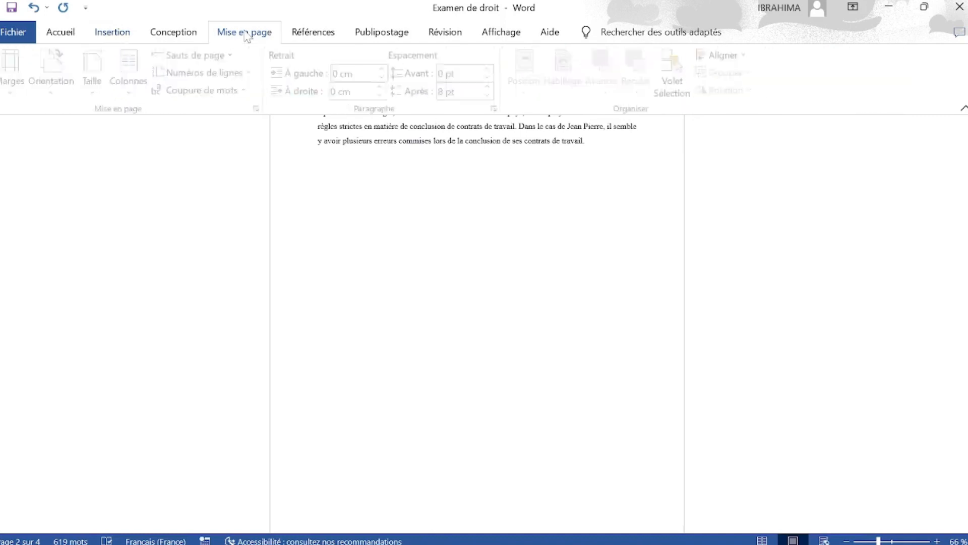
pyautogui.scroll(3, 426, 199)
pyautogui.scroll(5, 425, 200)
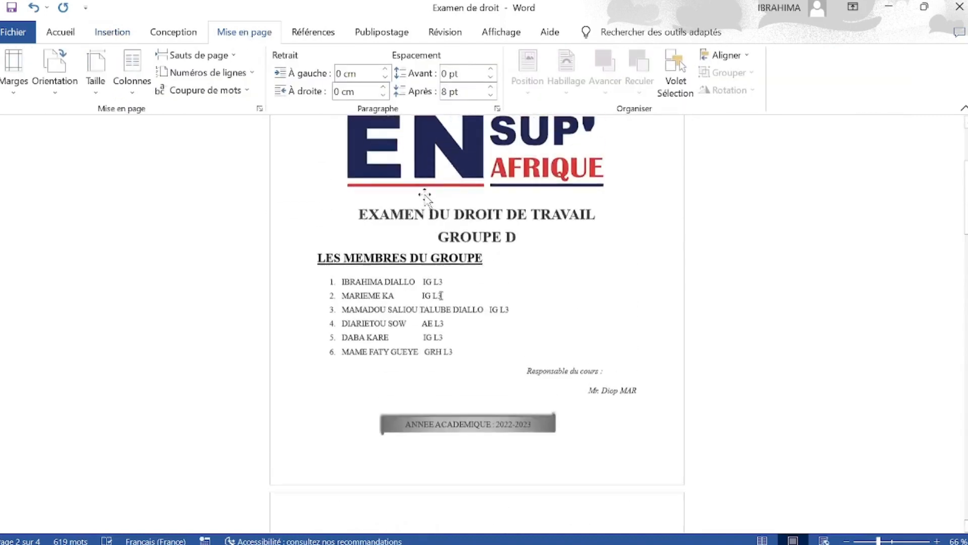
pyautogui.scroll(-1, 384, 442)
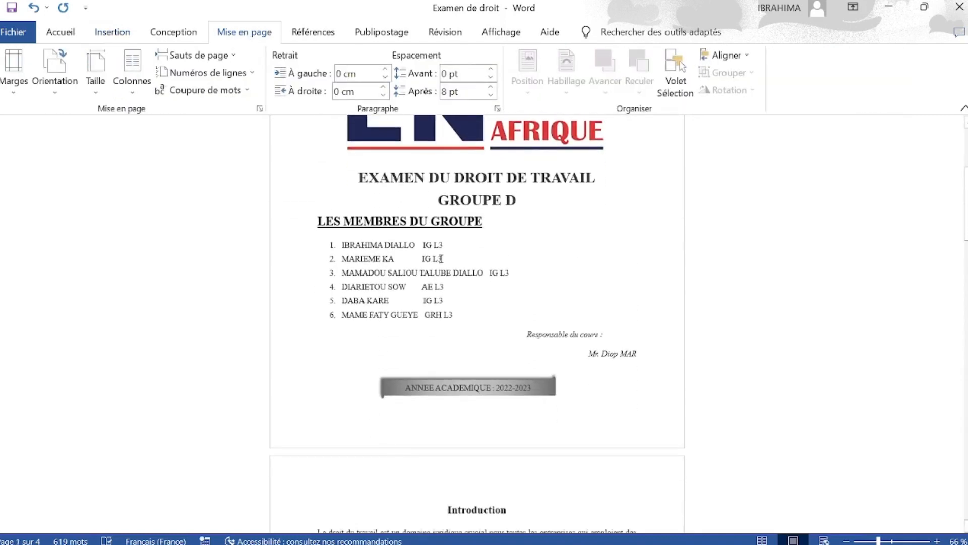
pyautogui.click(343, 406)
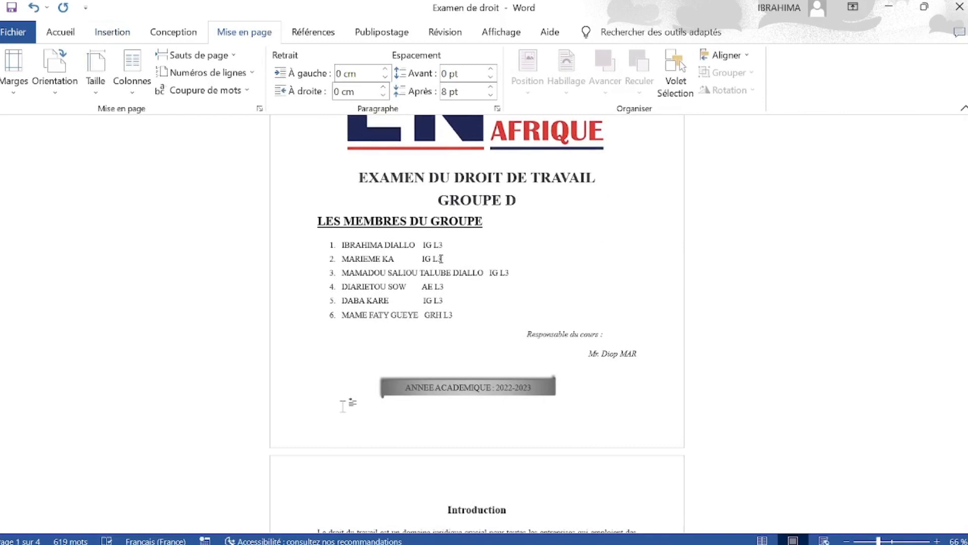
pyautogui.scroll(-1, 343, 405)
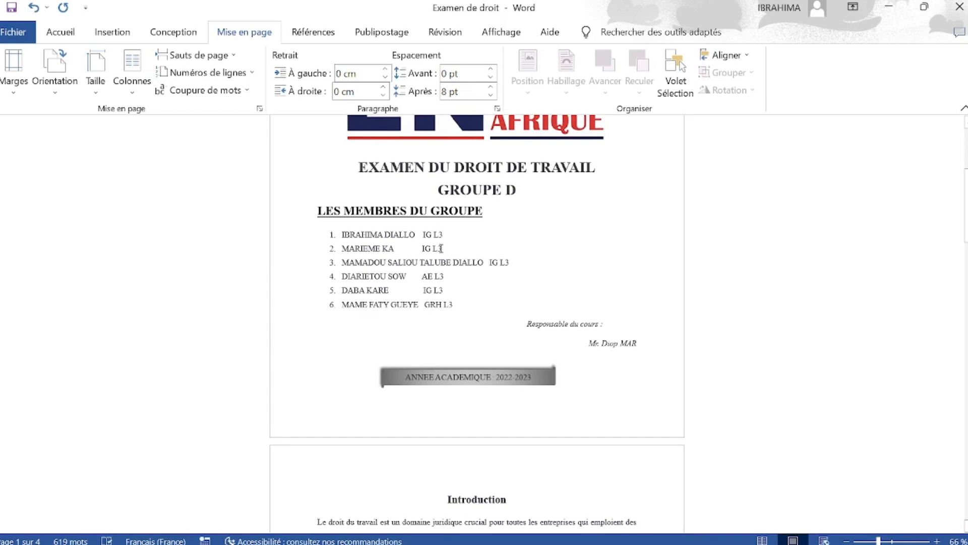
pyautogui.scroll(-1, 331, 389)
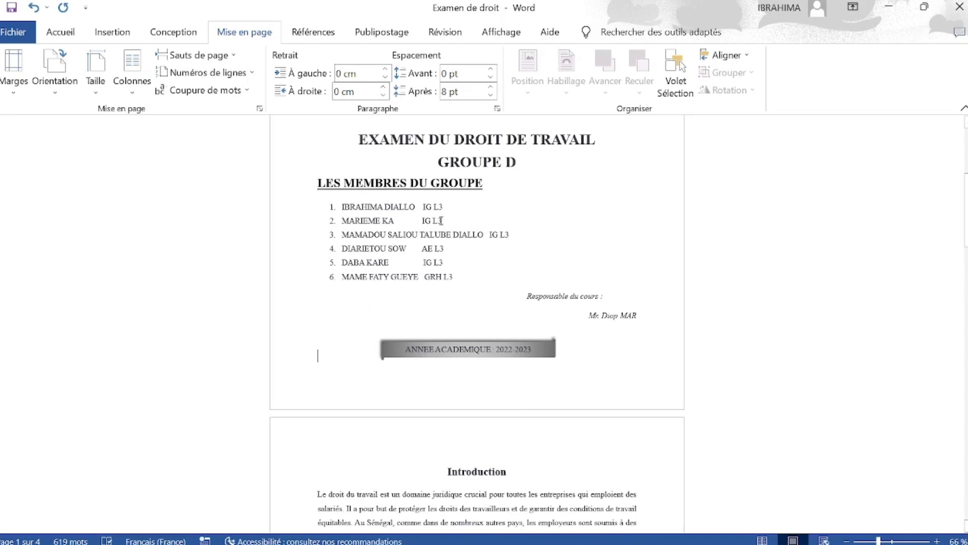
pyautogui.click(234, 58)
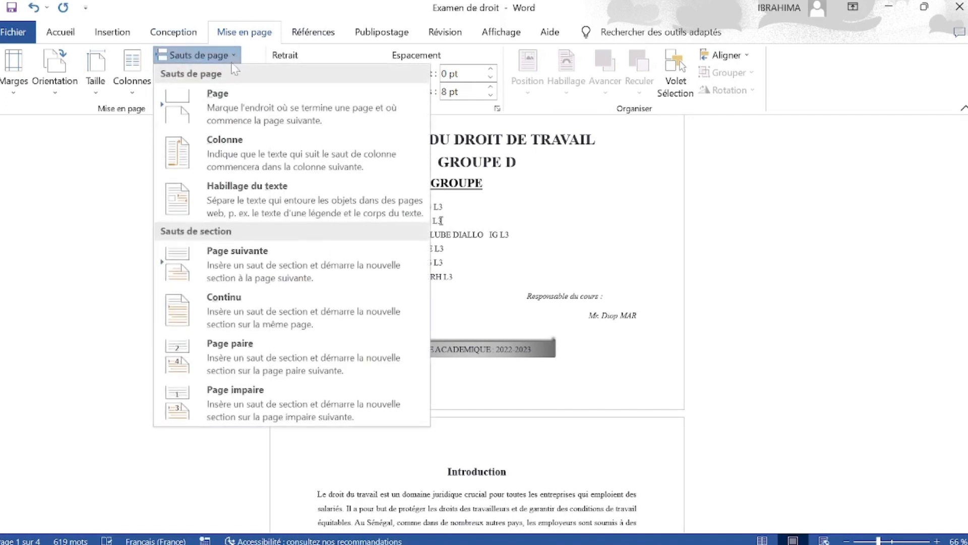
pyautogui.click(272, 263)
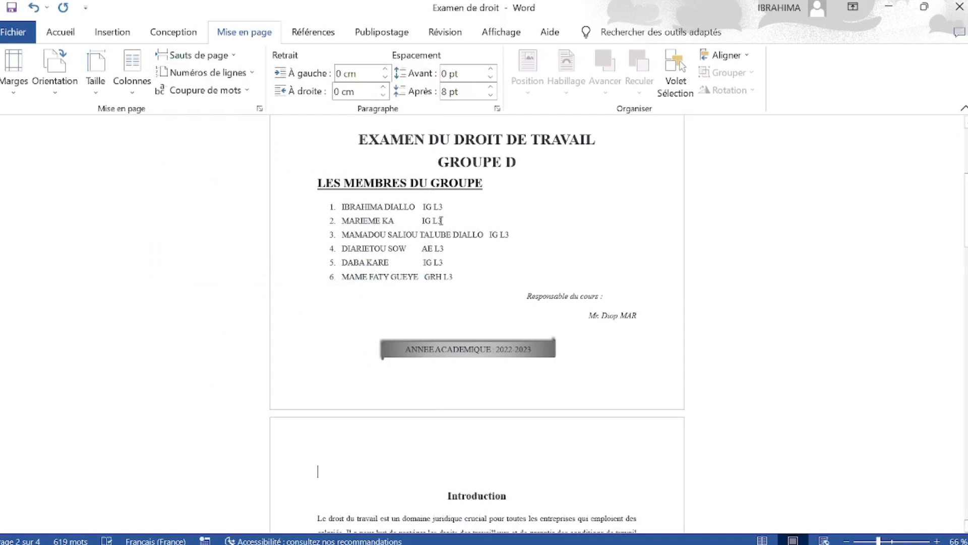
# Open the section 2 header on the Introduction page for editing
pyautogui.doubleClick(331, 448)
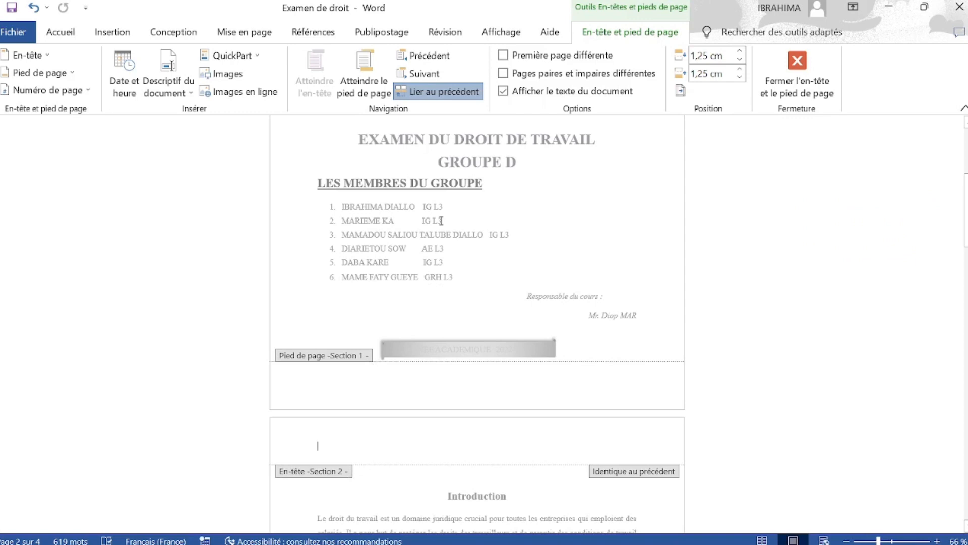
pyautogui.scroll(-4, 460, 389)
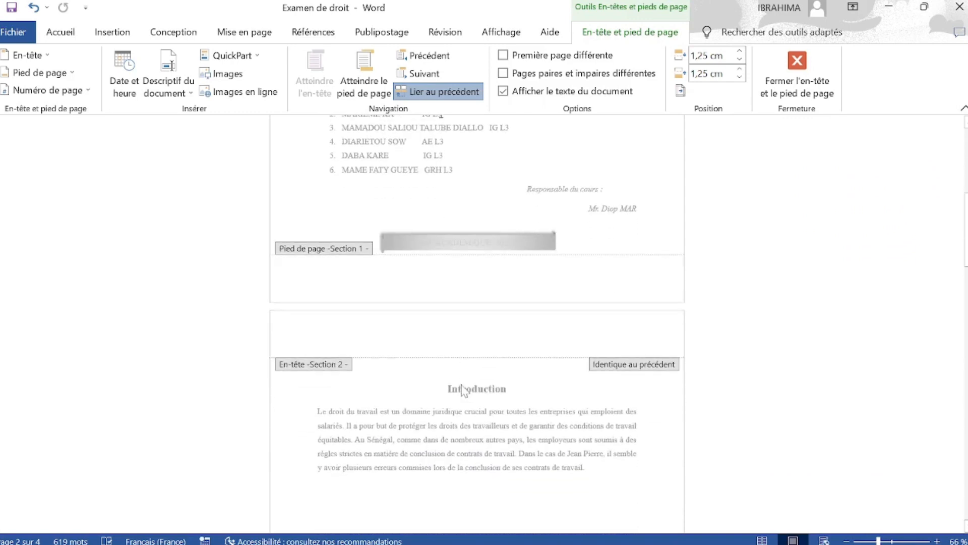
pyautogui.scroll(-4, 460, 388)
pyautogui.scroll(4, 460, 389)
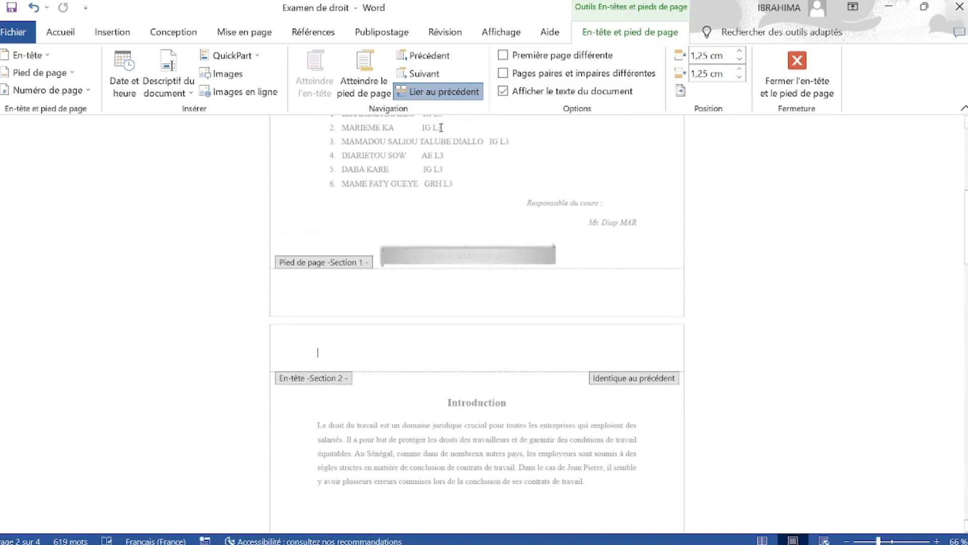
pyautogui.scroll(4, 476, 303)
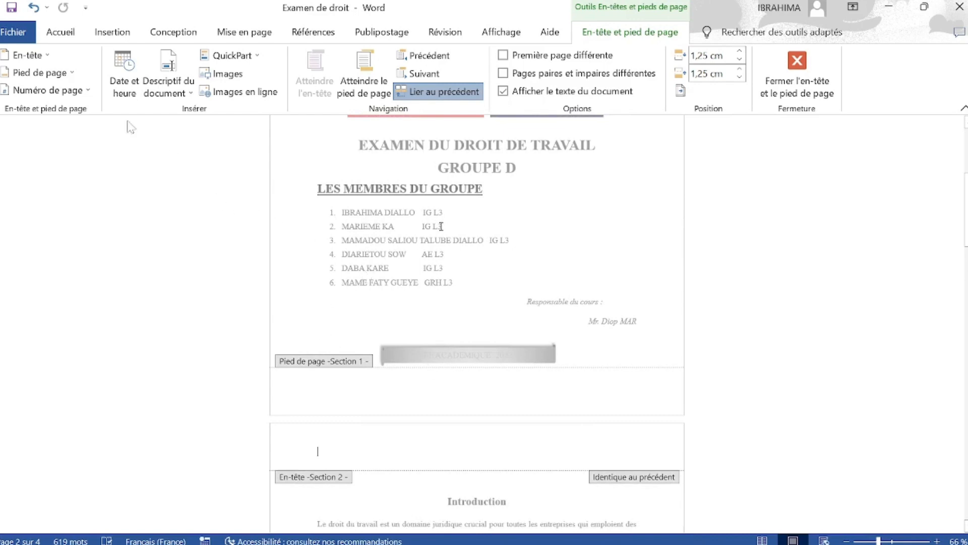
# Insert a bottom-of-page number in the Cercle style
pyautogui.click(89, 94)
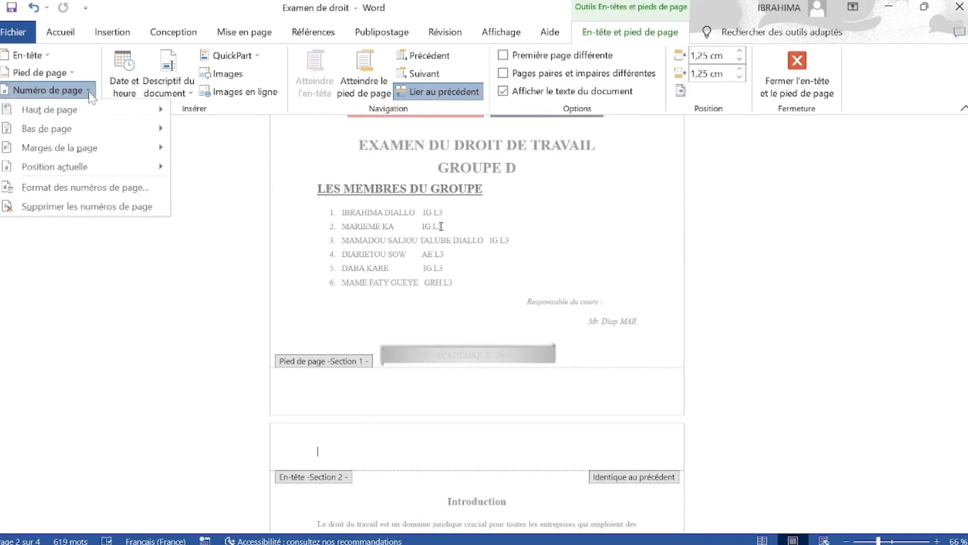
pyautogui.moveTo(134, 130)
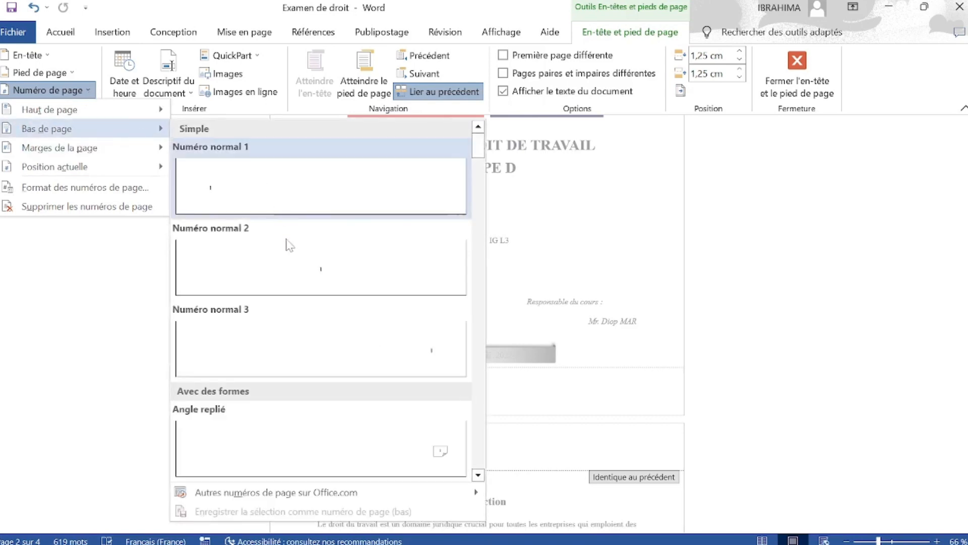
pyautogui.click(479, 477)
pyautogui.click(479, 477)
pyautogui.click(479, 477)
pyautogui.click(478, 477)
pyautogui.click(479, 477)
pyautogui.click(479, 477)
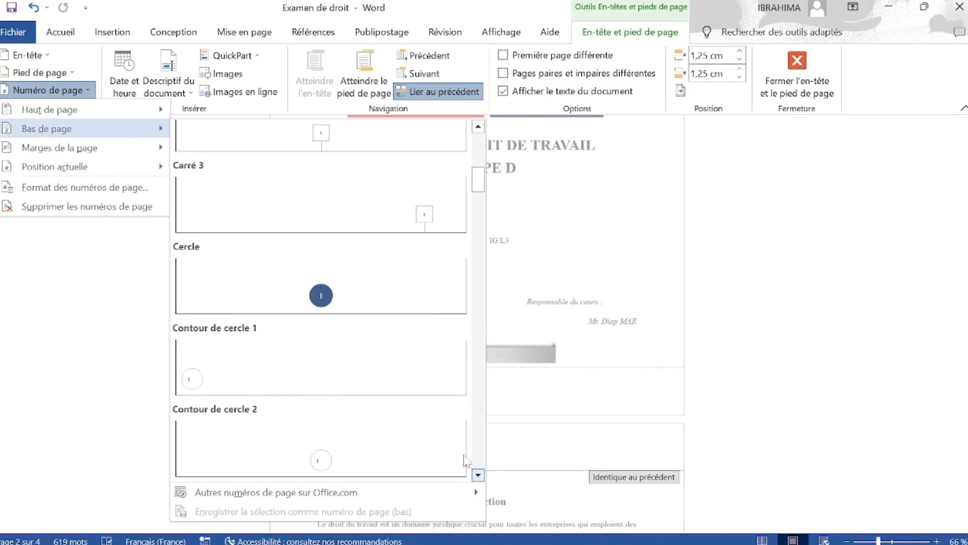
pyautogui.click(334, 306)
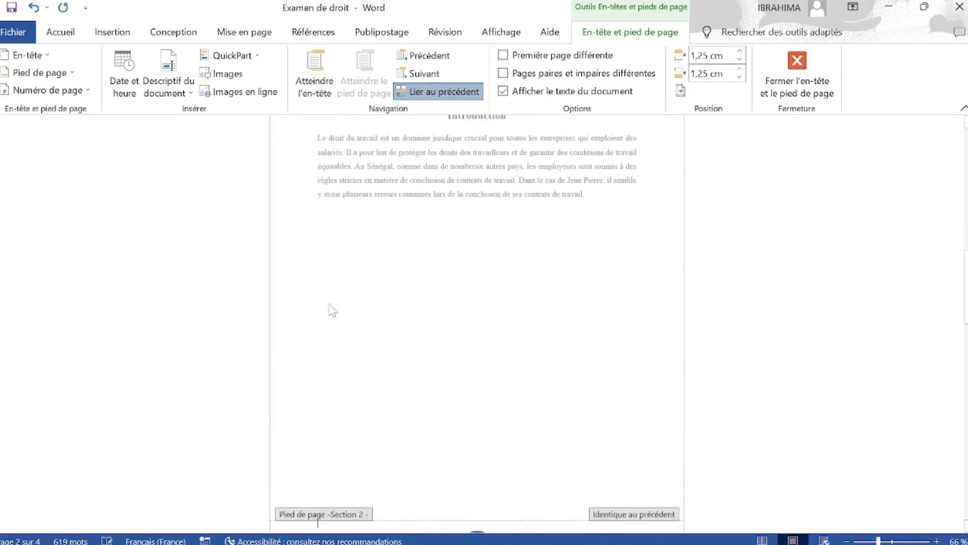
# Unlink the section 2 footer from the previous section by turning off Lier au précédent
pyautogui.scroll(7, 331, 309)
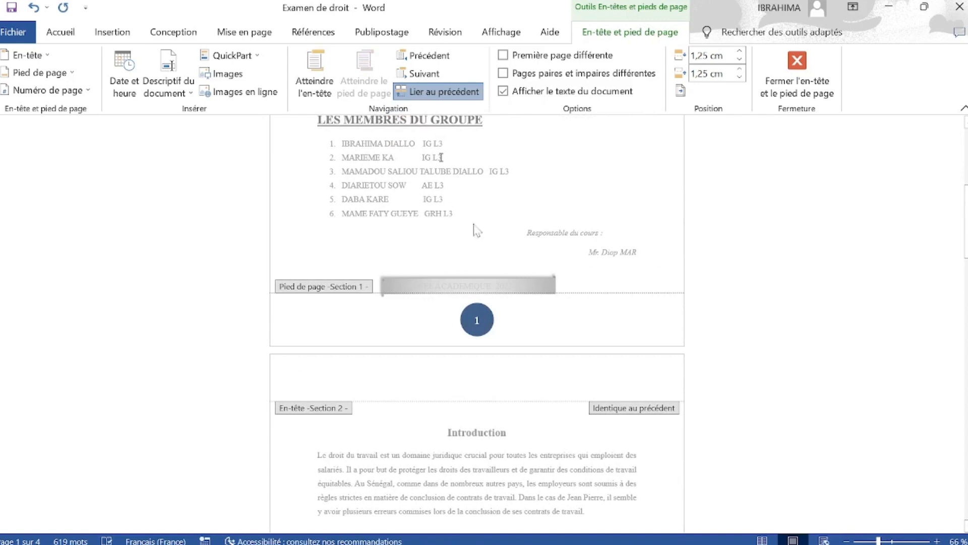
pyautogui.click(444, 91)
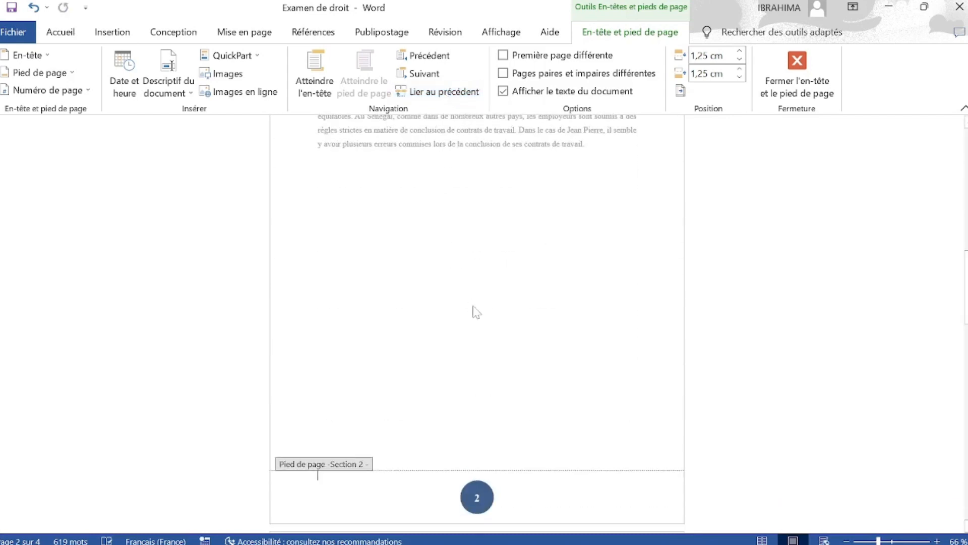
# Leave footer editing and check the page numbers on the cover page and the Introduction page
pyautogui.scroll(10, 476, 311)
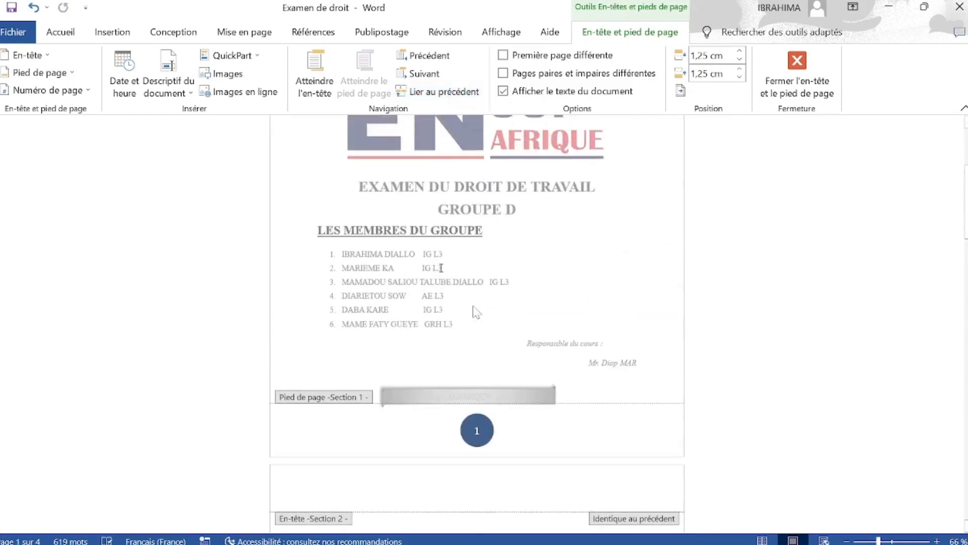
pyautogui.click(797, 69)
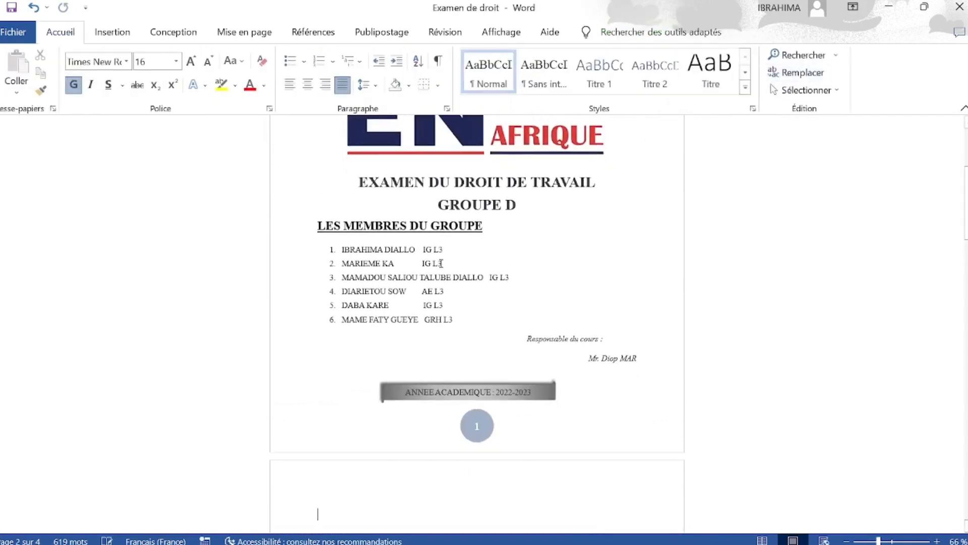
pyautogui.scroll(-2, 519, 330)
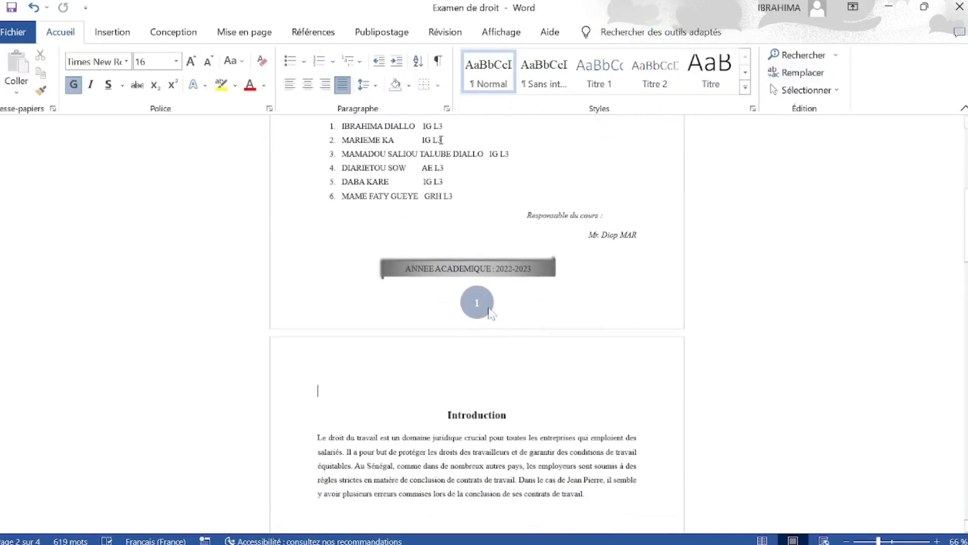
pyautogui.scroll(-1, 490, 312)
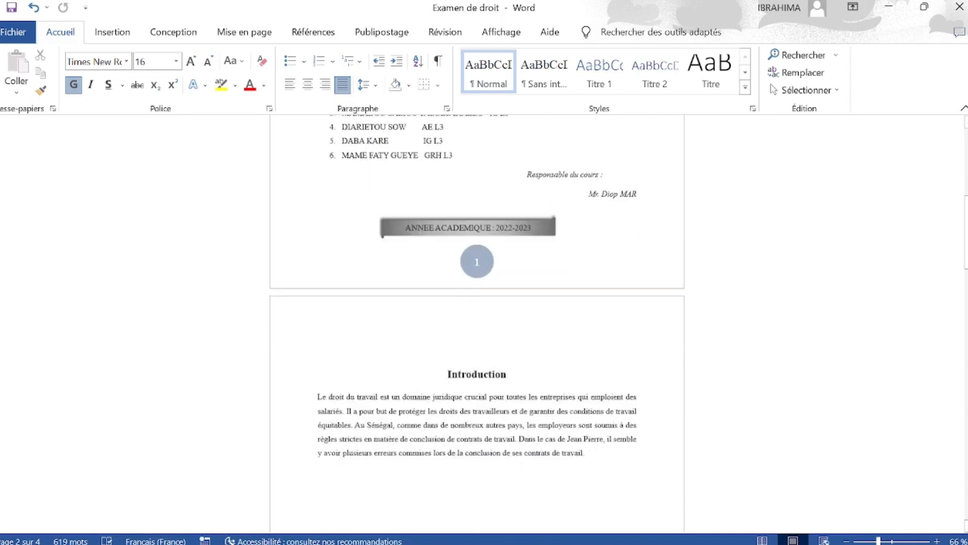
pyautogui.scroll(-9, 476, 323)
pyautogui.scroll(7, 477, 322)
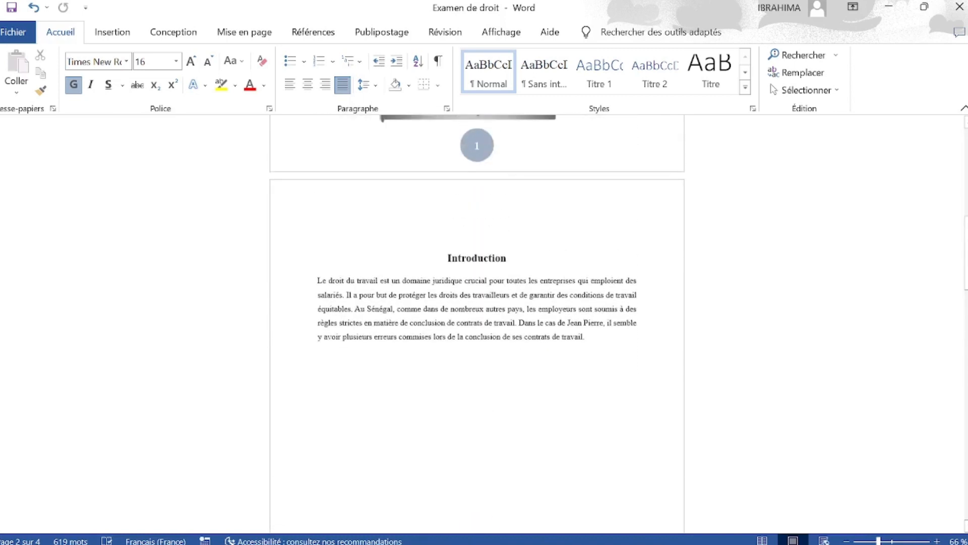
pyautogui.scroll(1, 501, 305)
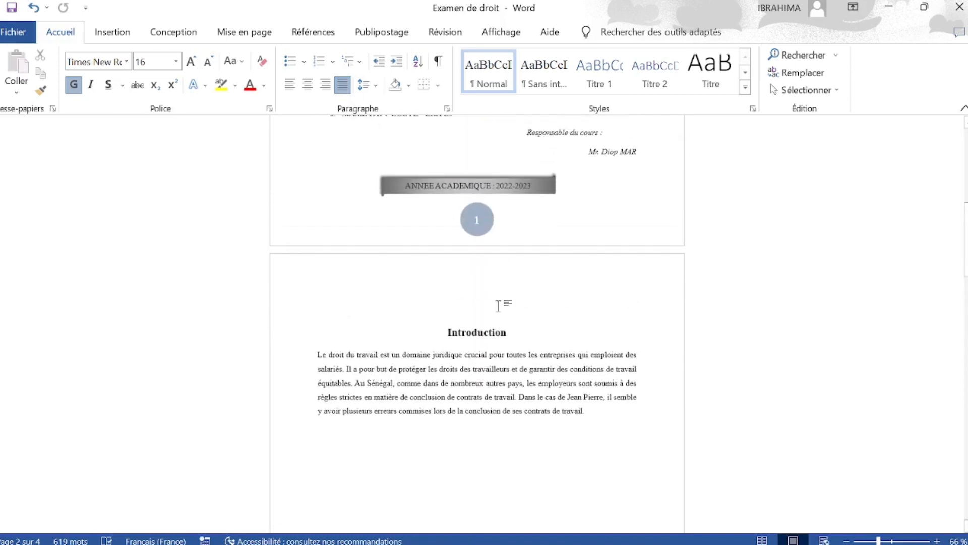
# Delete the circled page number from the cover page's section 1 footer and close footer editing
pyautogui.doubleClick(439, 220)
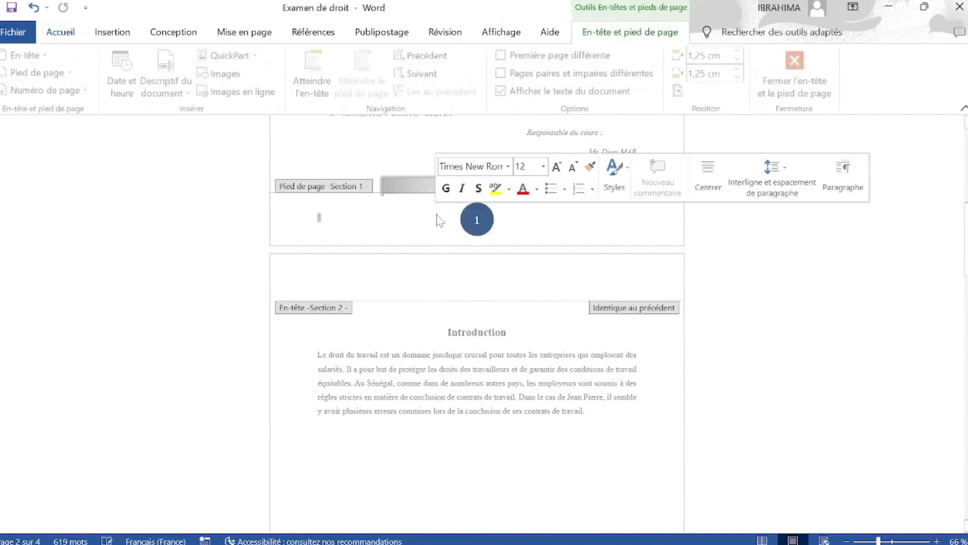
pyautogui.click(483, 211)
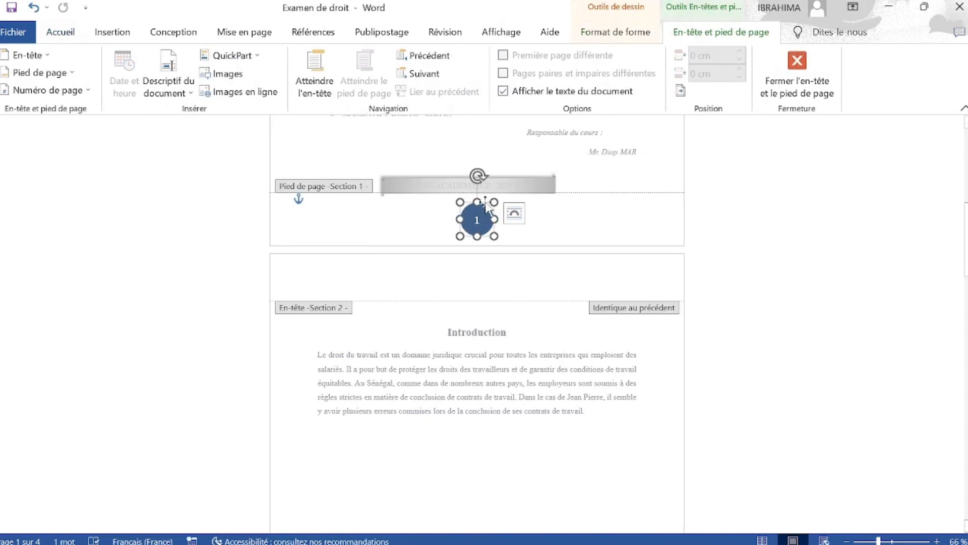
pyautogui.press('Delete')
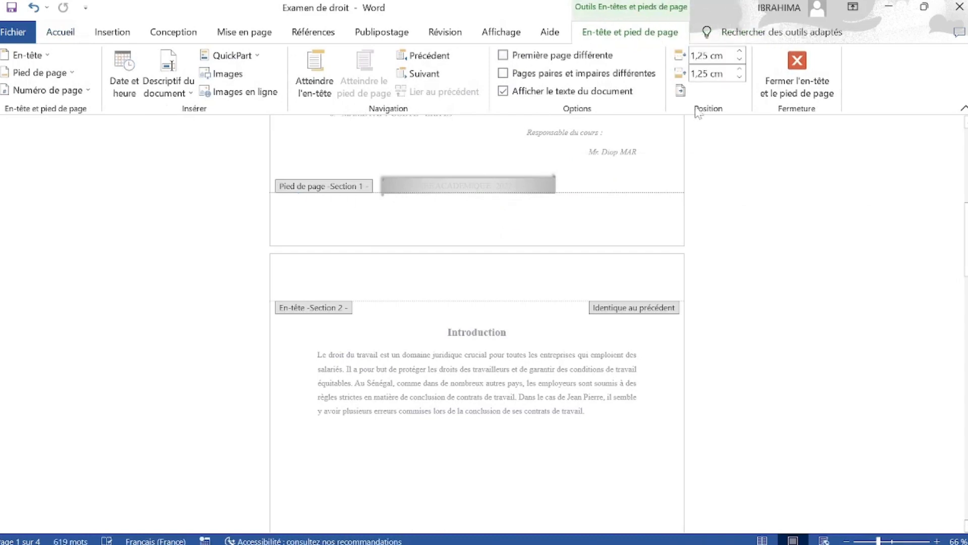
pyautogui.click(792, 67)
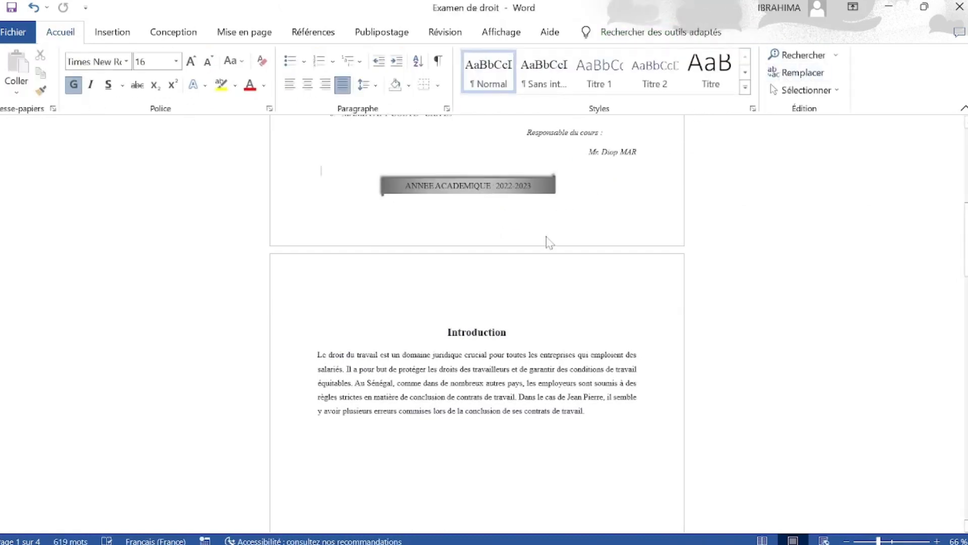
# Review the page numbers at the foot of every page from the cover page to the Conclusion
pyautogui.scroll(-10, 546, 242)
pyautogui.scroll(-1, 476, 322)
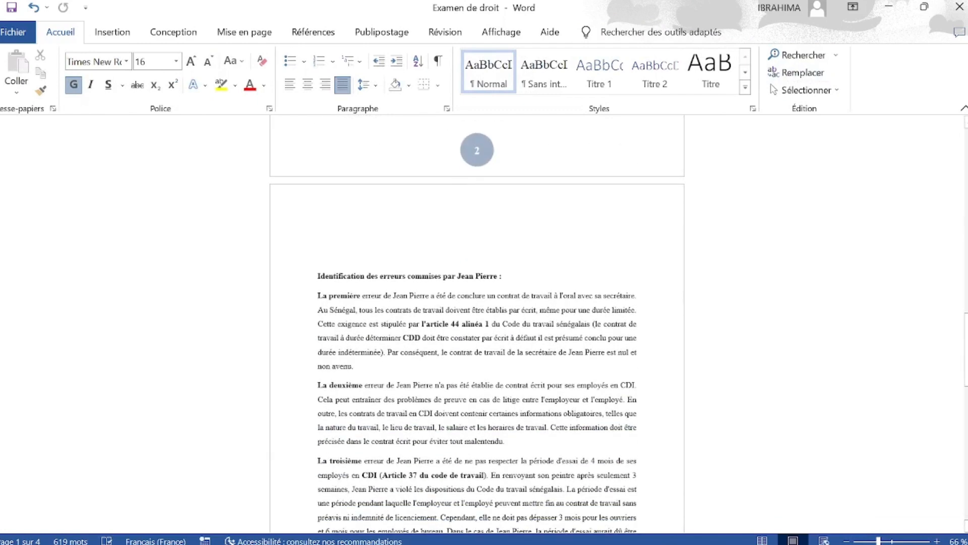
pyautogui.scroll(2, 477, 323)
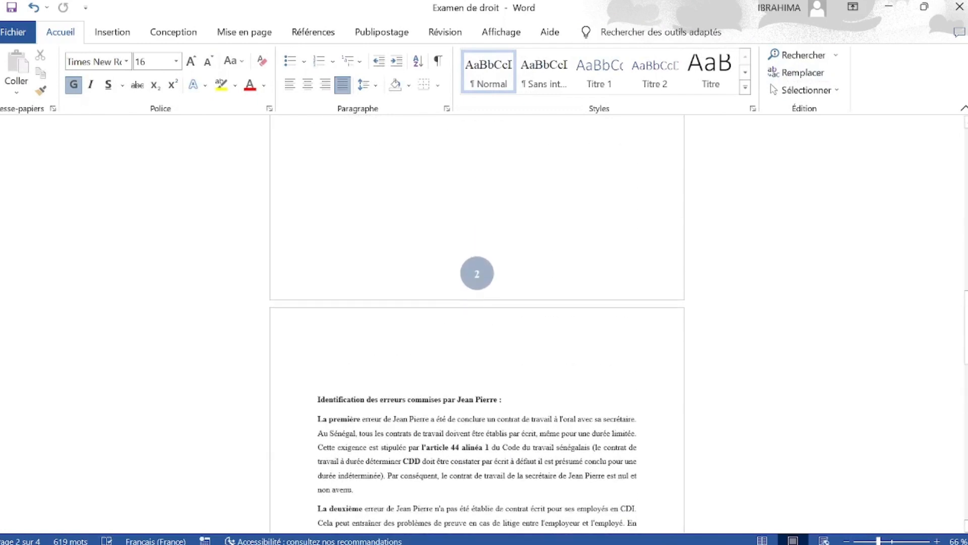
pyautogui.scroll(10, 547, 235)
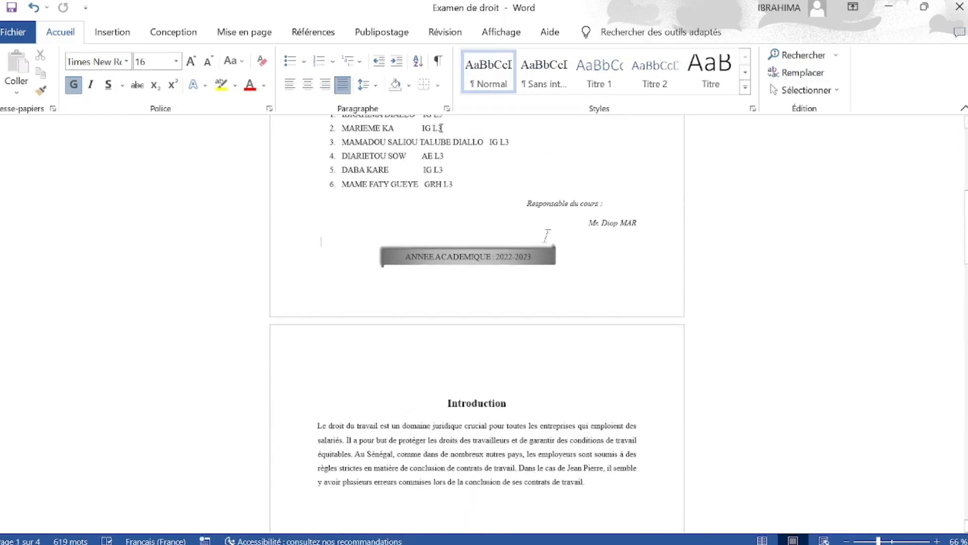
pyautogui.scroll(-9, 484, 360)
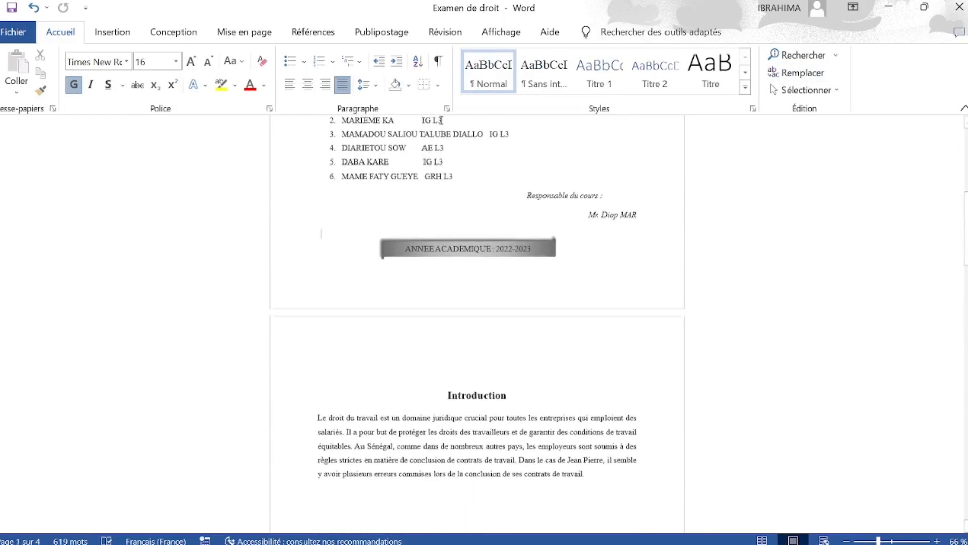
pyautogui.scroll(-2, 486, 361)
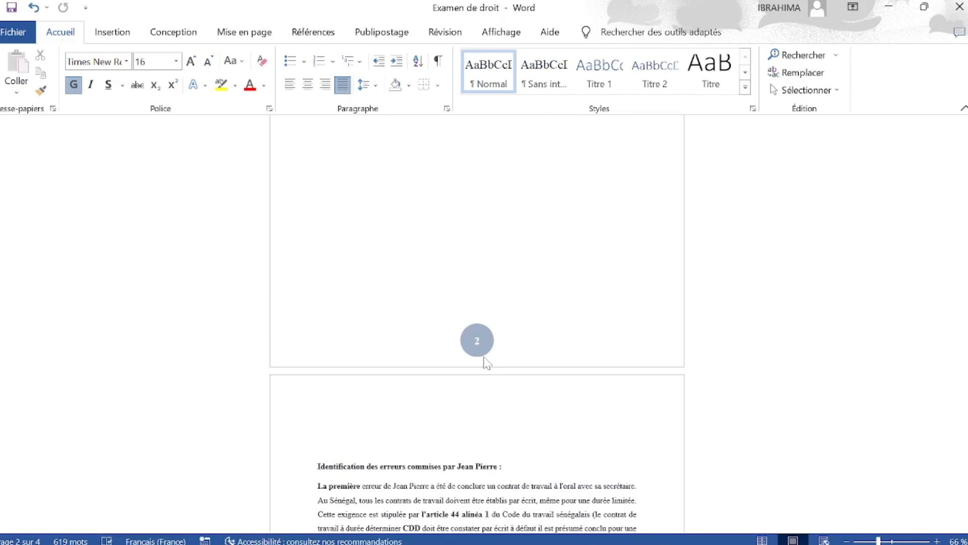
pyautogui.scroll(-10, 487, 362)
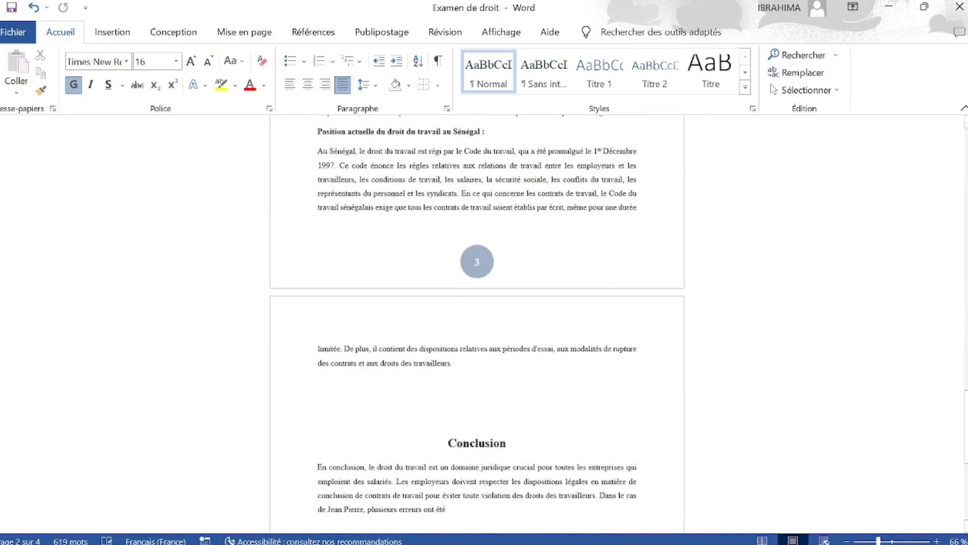
pyautogui.scroll(-5, 487, 362)
pyautogui.scroll(14, 487, 362)
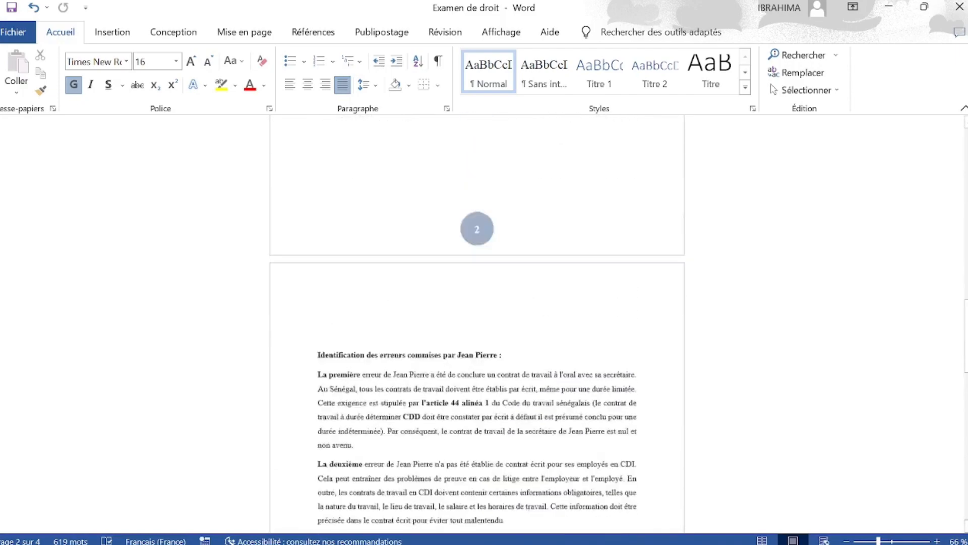
# Restart the section 2 page numbering at 1 with the À partir de option and close footer editing
pyautogui.scroll(3, 489, 424)
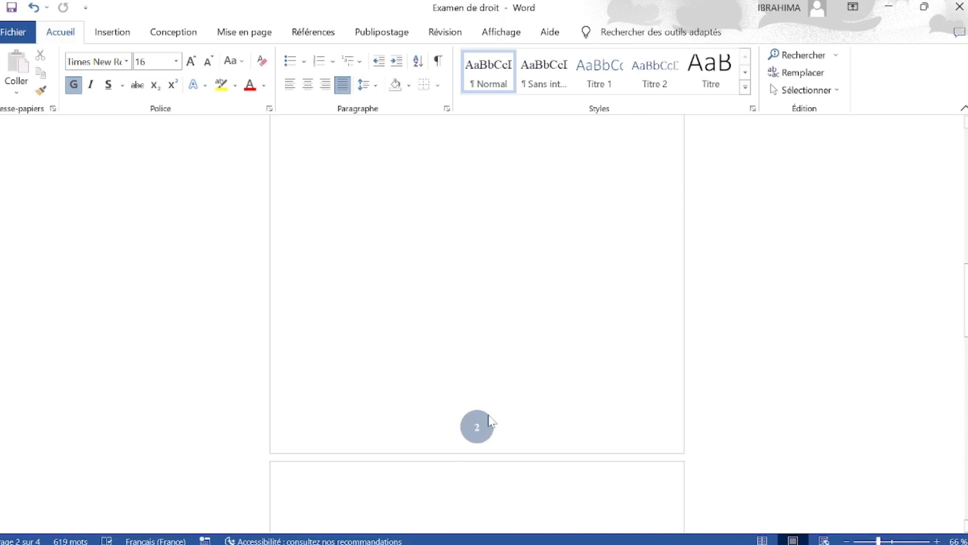
pyautogui.doubleClick(532, 413)
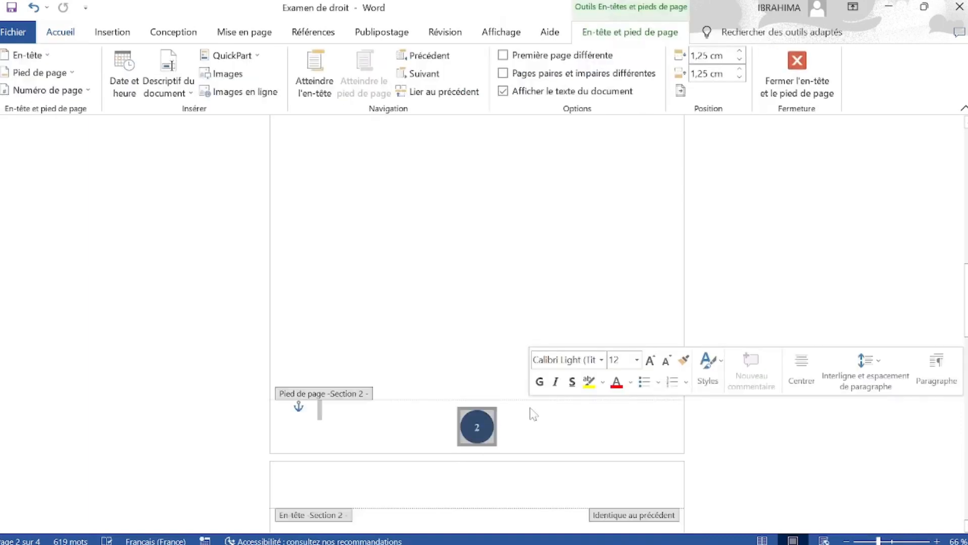
pyautogui.click(89, 95)
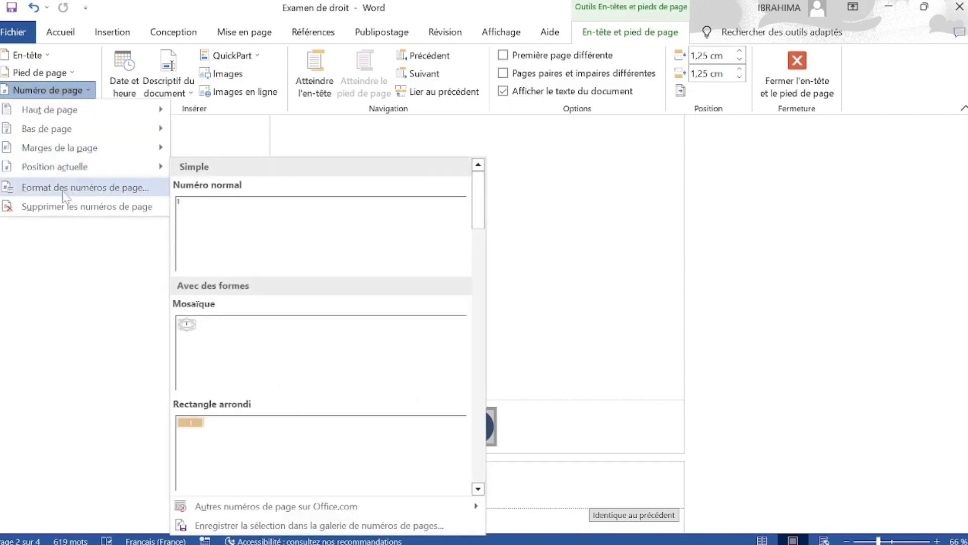
pyautogui.click(94, 187)
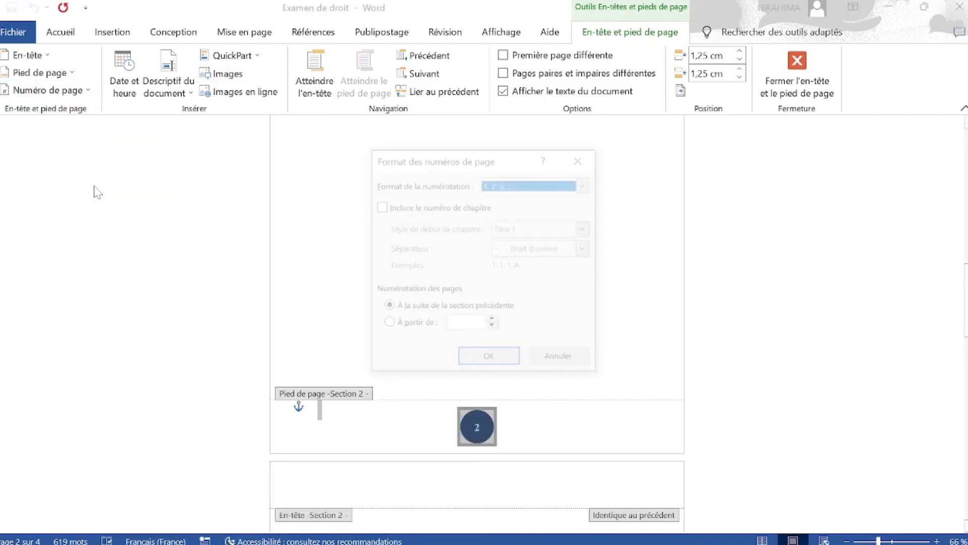
pyautogui.click(387, 326)
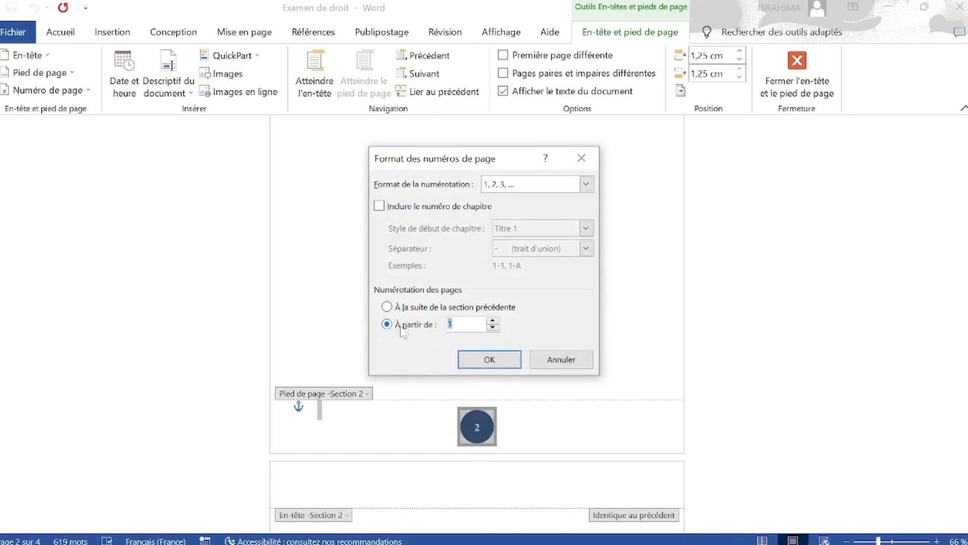
pyautogui.click(457, 324)
pyautogui.click(489, 361)
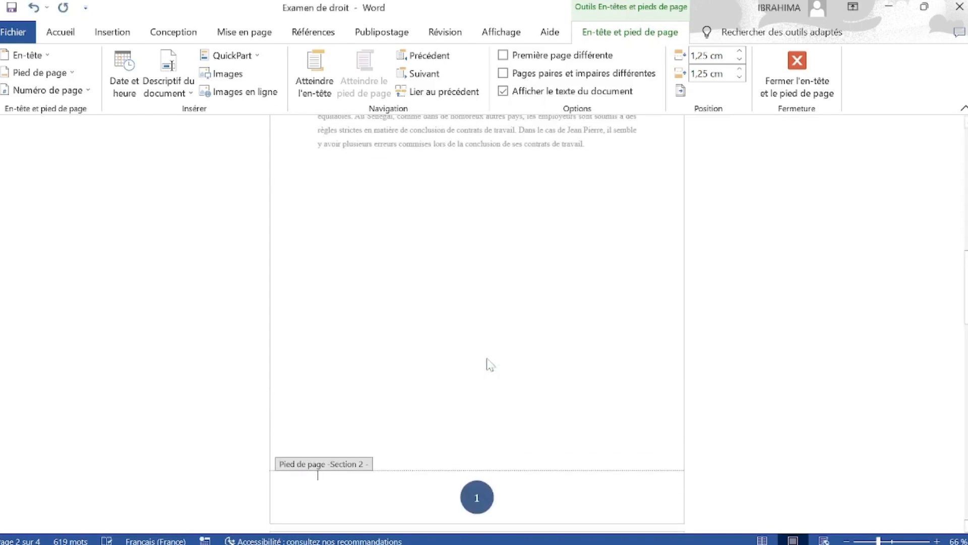
pyautogui.scroll(-10, 488, 363)
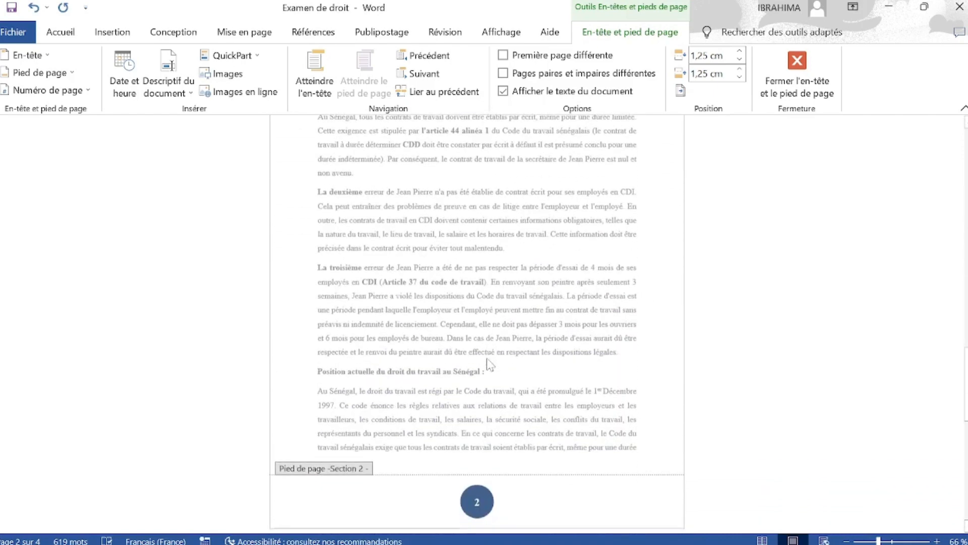
pyautogui.scroll(-9, 488, 363)
pyautogui.scroll(5, 488, 363)
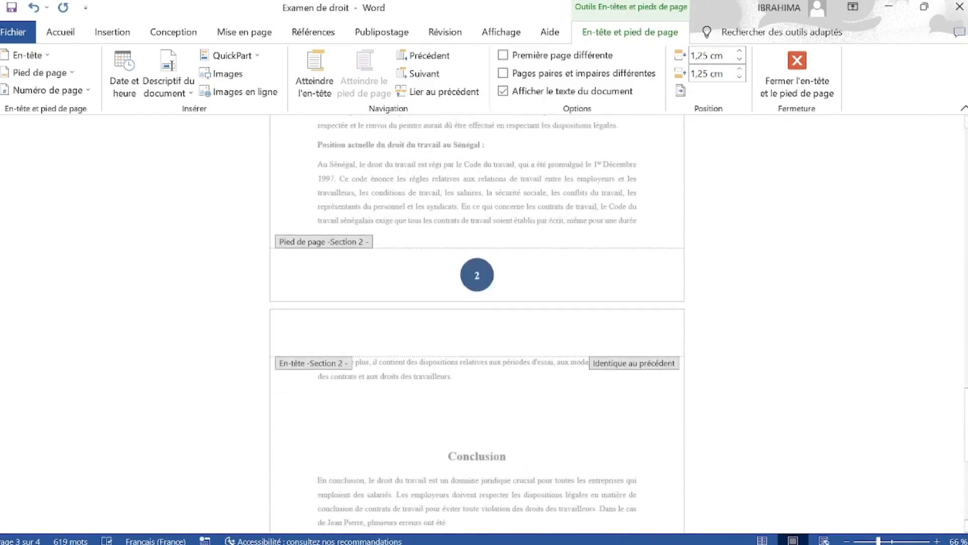
pyautogui.scroll(3, 488, 363)
pyautogui.click(797, 75)
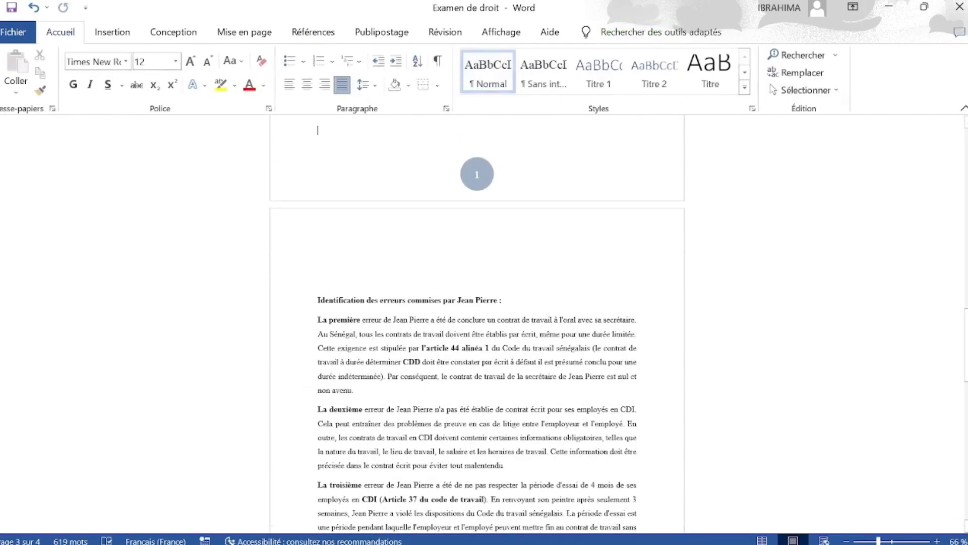
# Check the restarted page numbering throughout the document, including the footer area of the cover page
pyautogui.scroll(12, 476, 323)
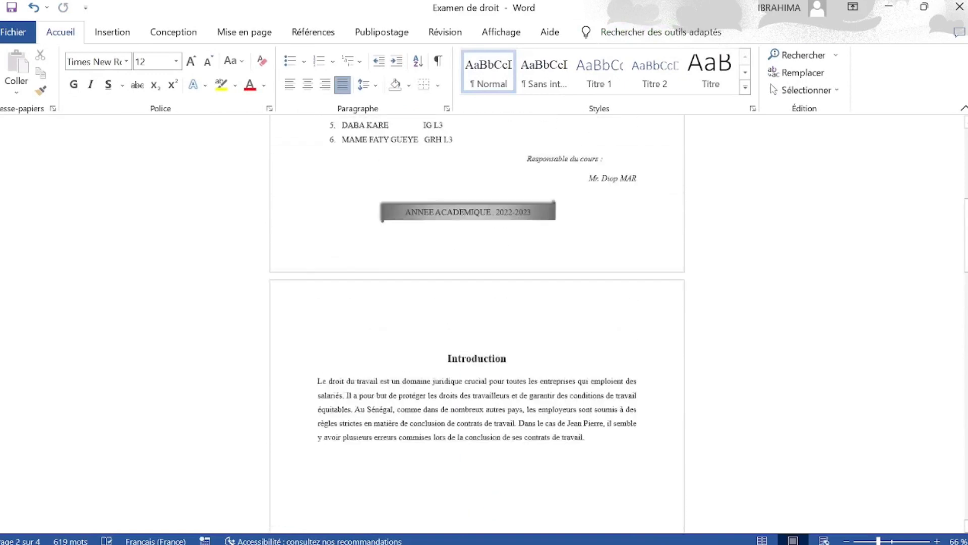
pyautogui.scroll(6, 476, 322)
pyautogui.scroll(-8, 476, 322)
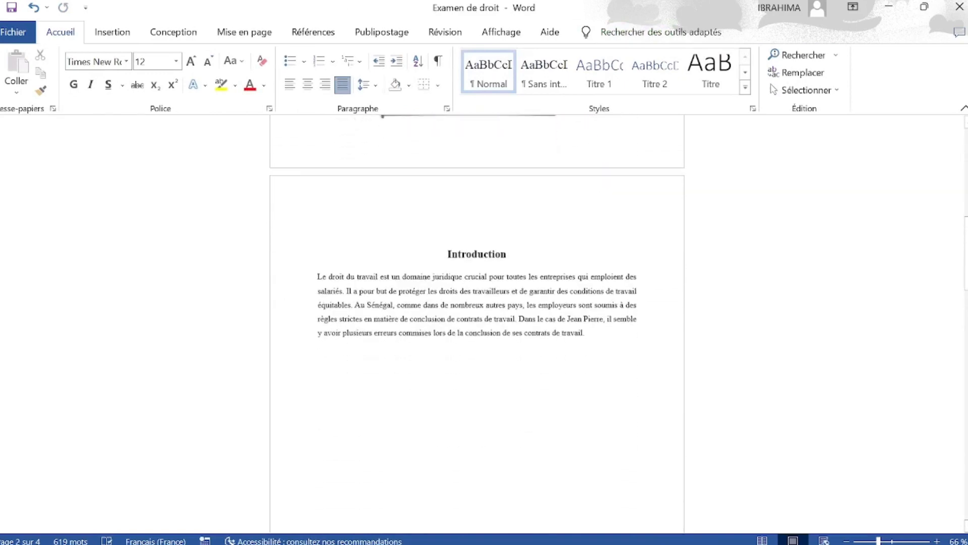
pyautogui.scroll(-7, 476, 322)
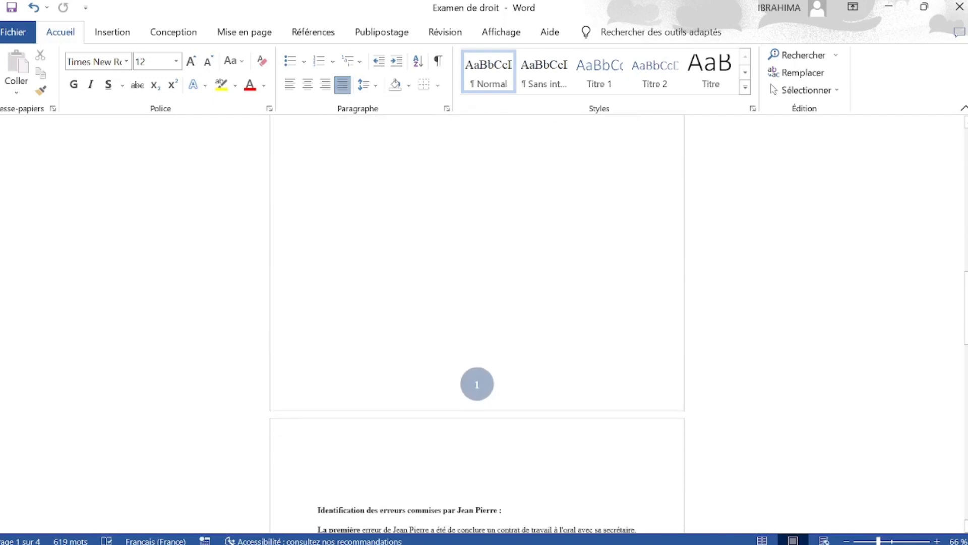
pyautogui.scroll(-12, 477, 323)
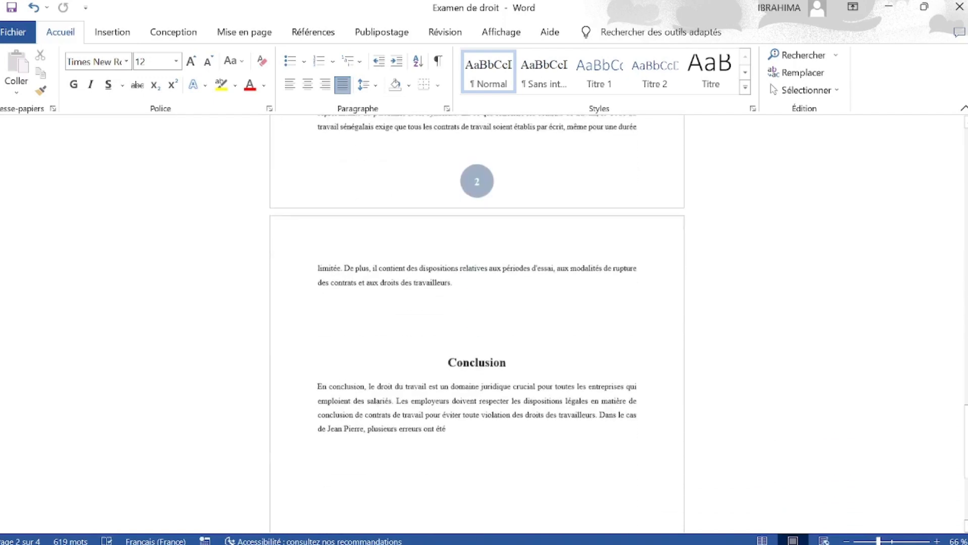
pyautogui.scroll(15, 477, 323)
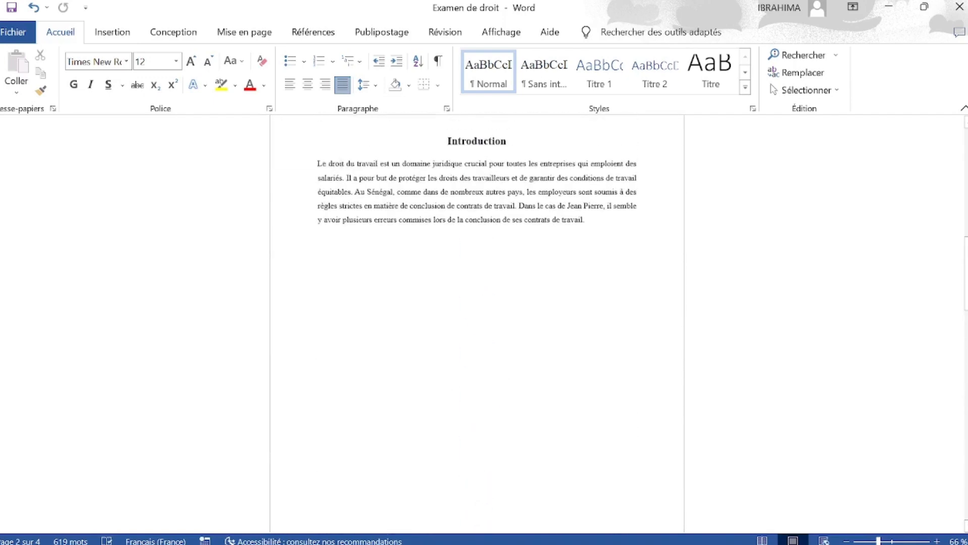
pyautogui.scroll(5, 579, 286)
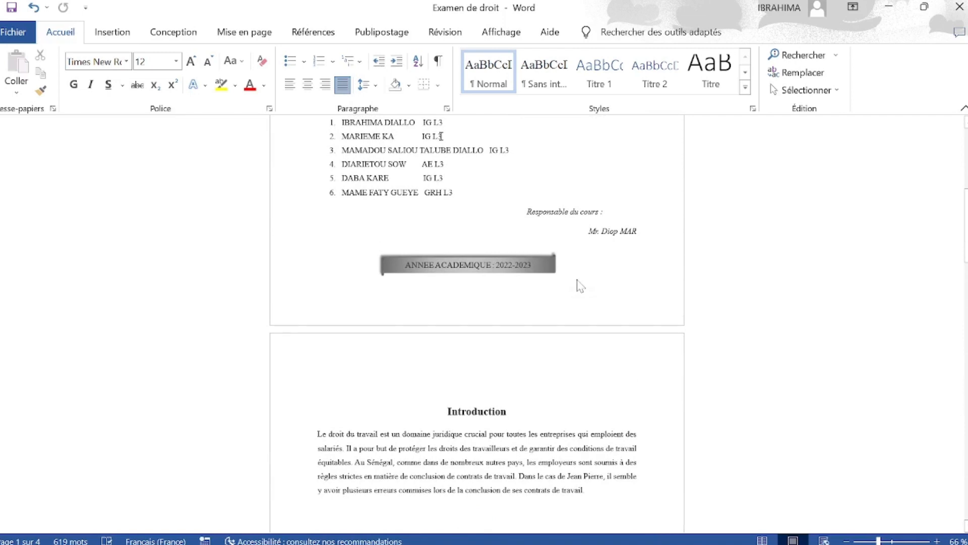